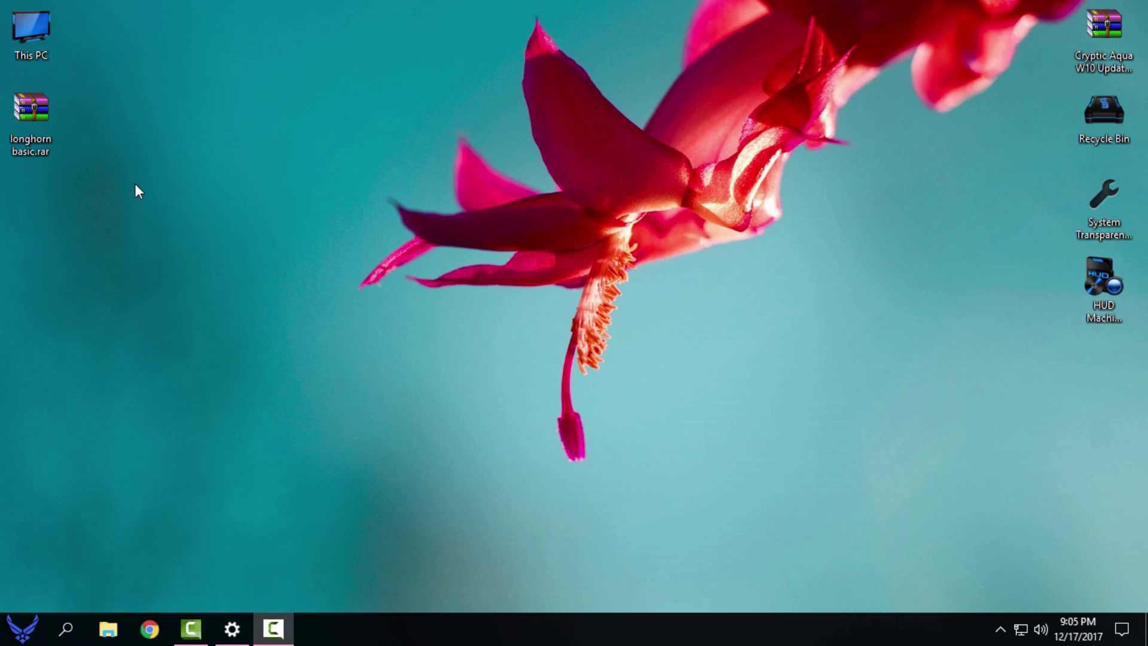
Select the longhorn basic.rar archive on the desktop and clear the selection several times.
{"action": "left_click", "coordinate": [34, 126]}
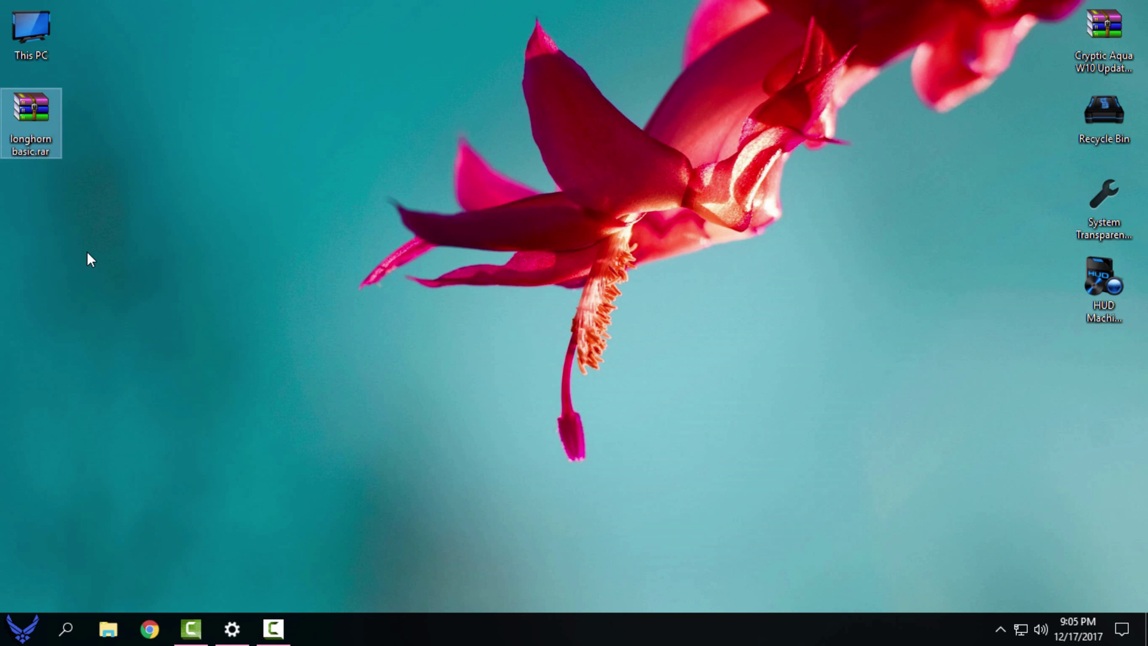
{"action": "left_click", "coordinate": [41, 191]}
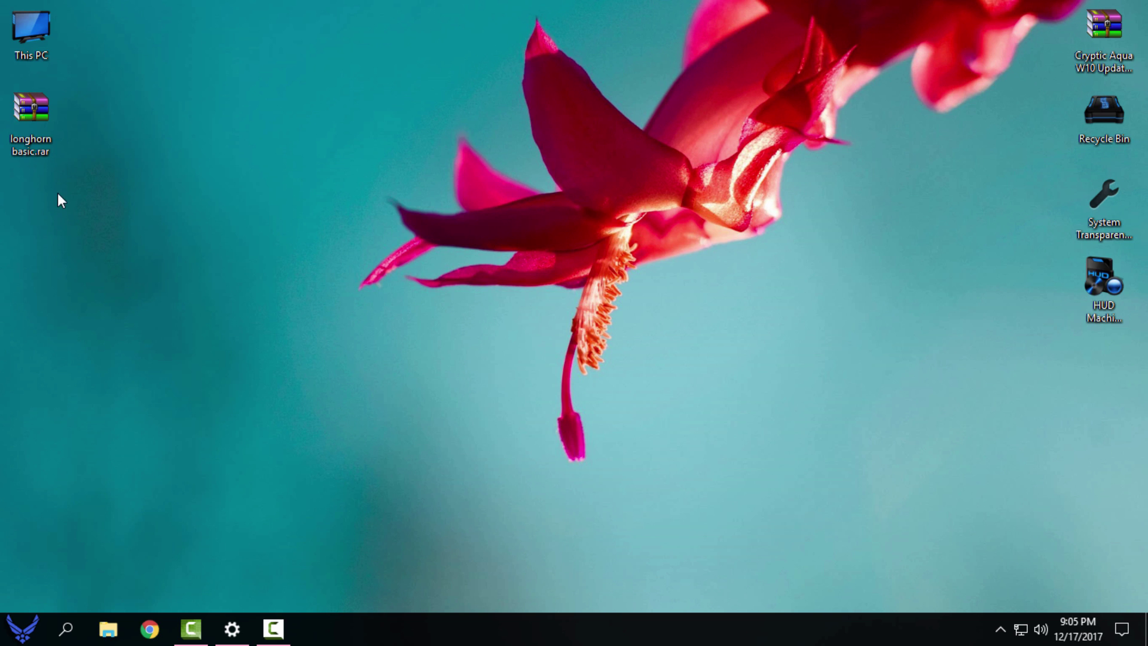
{"action": "left_click", "coordinate": [41, 141]}
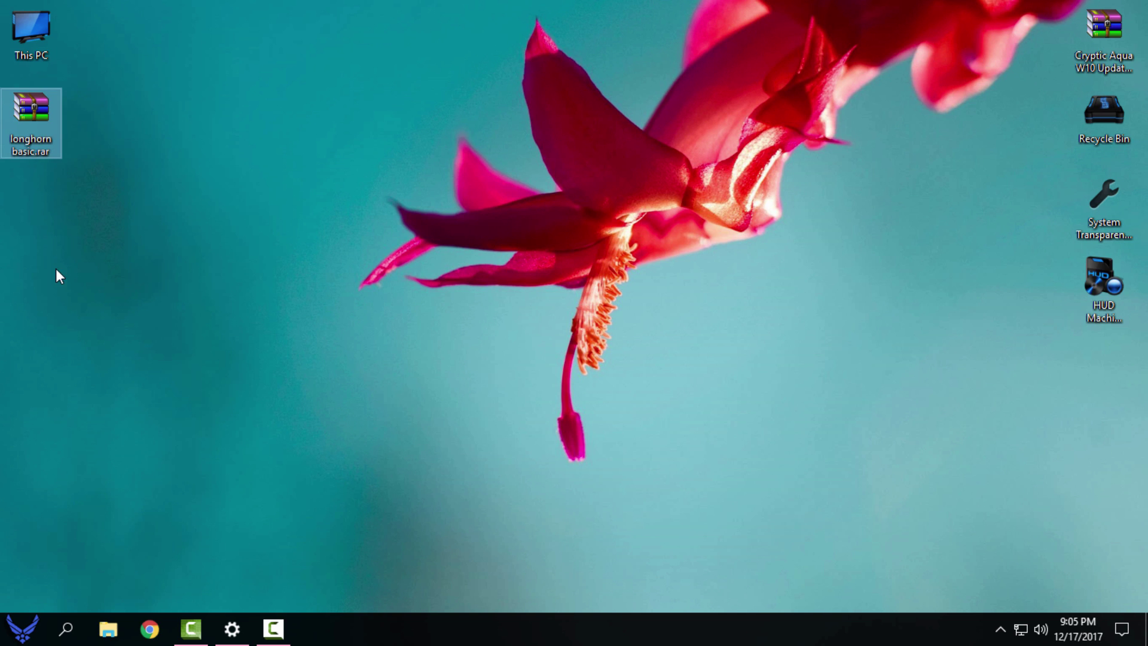
{"action": "left_click", "coordinate": [64, 248]}
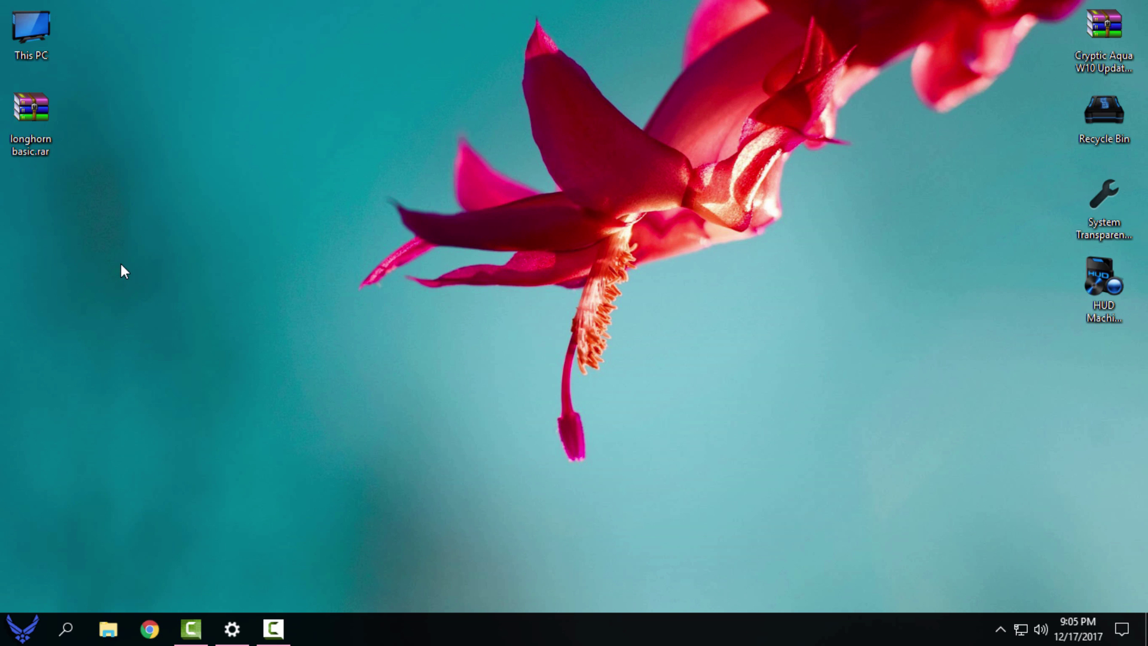
{"action": "key", "text": "space"}
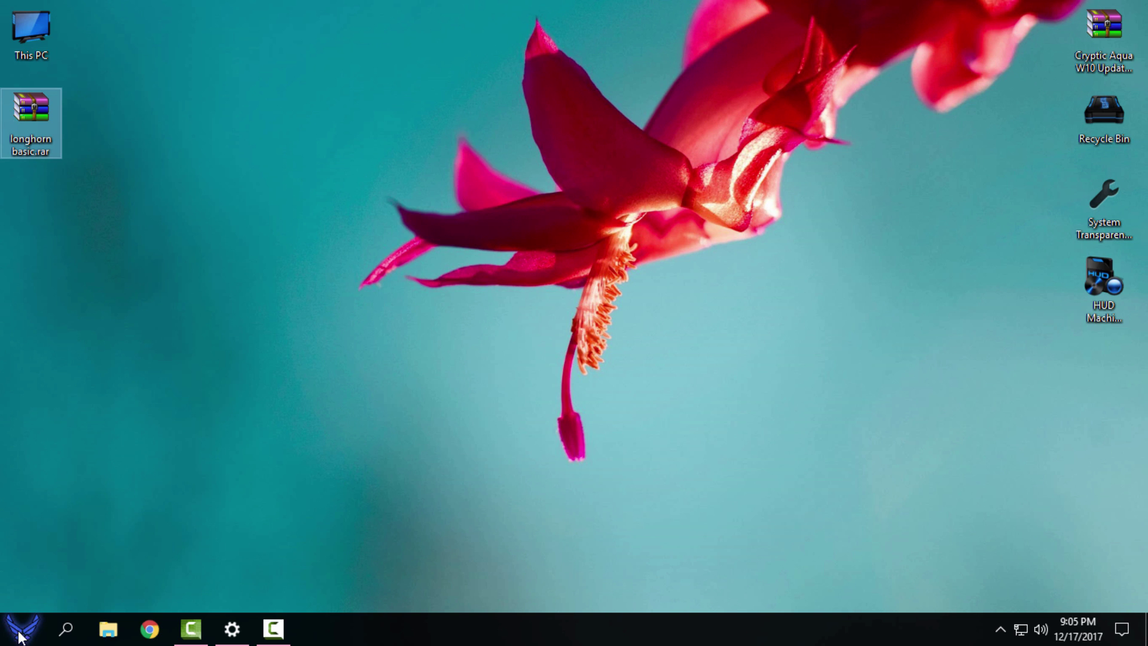
Refresh the desktop, then select and deselect the longhorn basic.rar archive again.
{"action": "right_click", "coordinate": [92, 126]}
{"action": "left_click", "coordinate": [149, 191]}
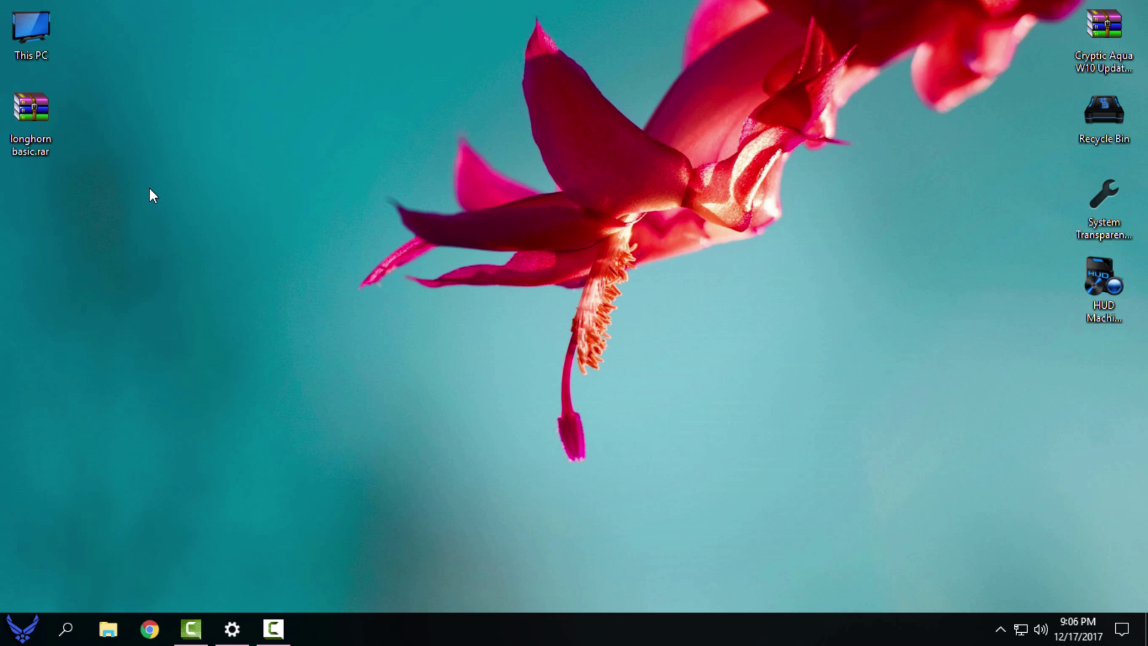
{"action": "left_click", "coordinate": [33, 128]}
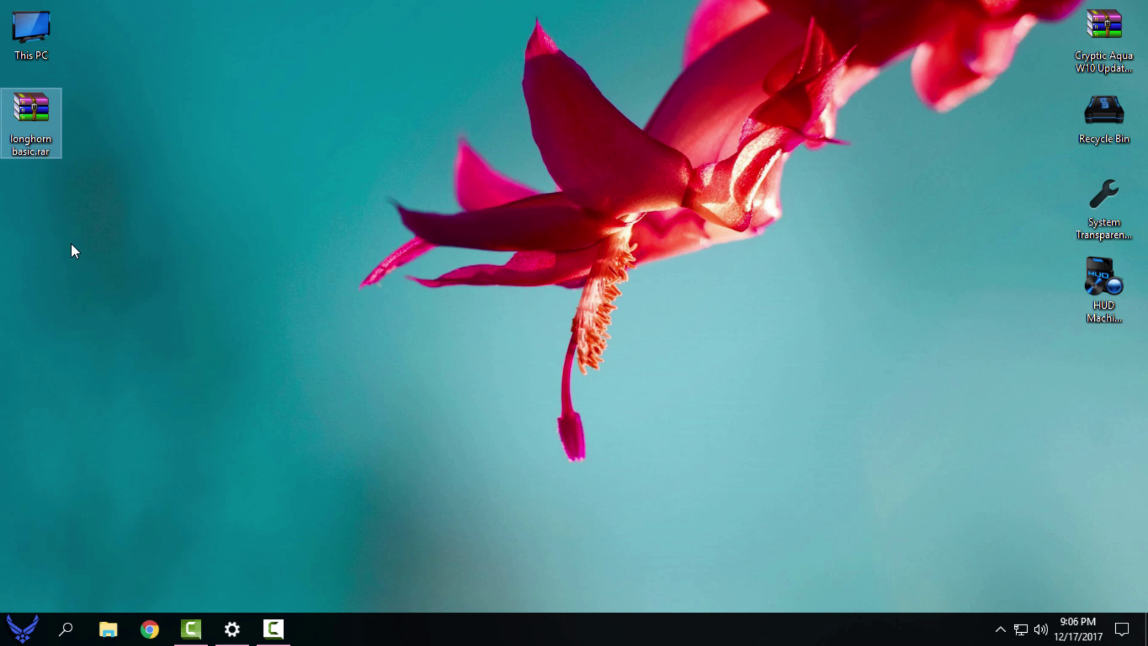
{"action": "left_click", "coordinate": [61, 202]}
Extract longhorn basic.rar into a 'longhorn basic' folder.
{"action": "right_click", "coordinate": [48, 114]}
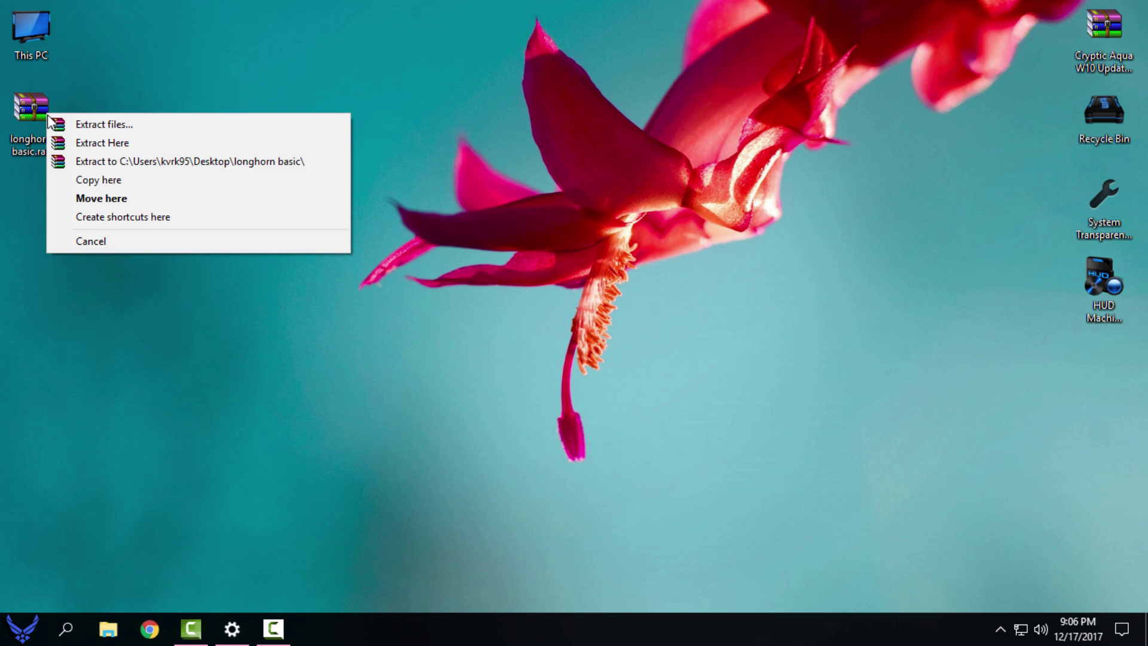
{"action": "right_click", "coordinate": [31, 117]}
{"action": "left_click", "coordinate": [296, 201]}
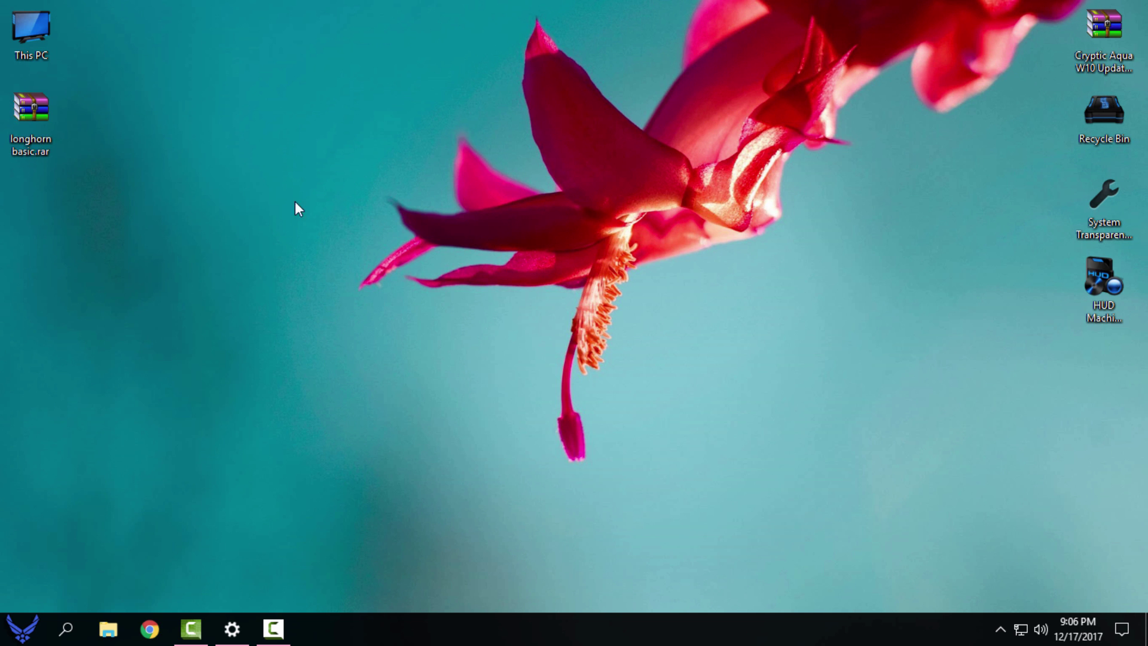
{"action": "right_click", "coordinate": [33, 96]}
{"action": "left_click", "coordinate": [142, 200]}
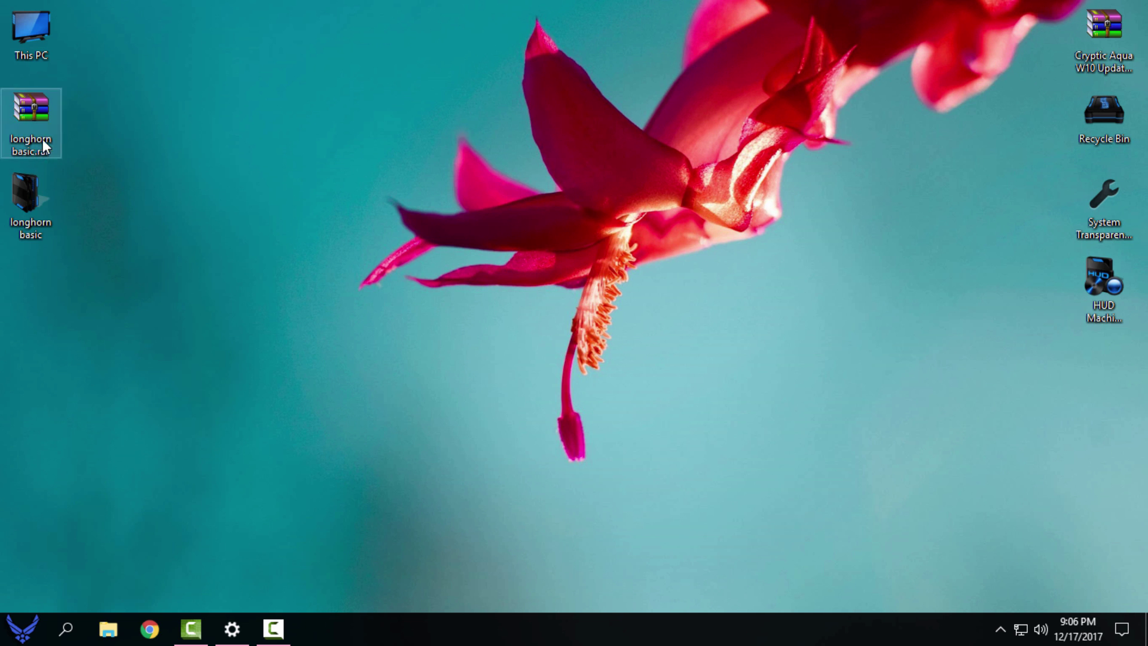
Open longhorn basic\longhorn basic\theme and copy all four theme items.
{"action": "double_click", "coordinate": [29, 194]}
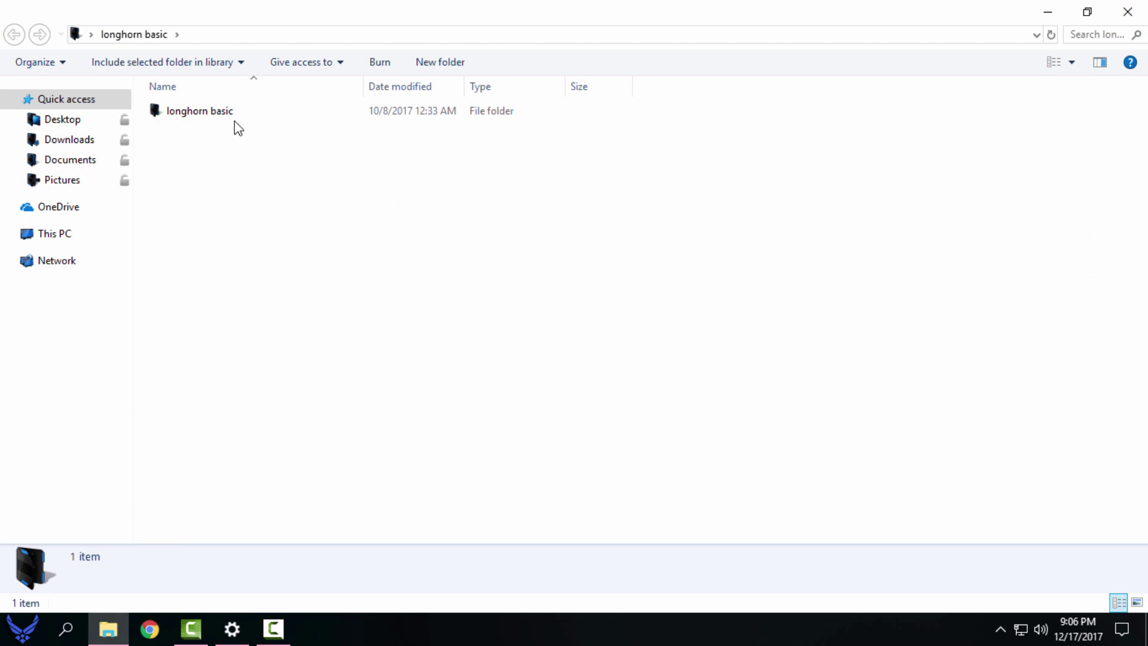
{"action": "double_click", "coordinate": [233, 114]}
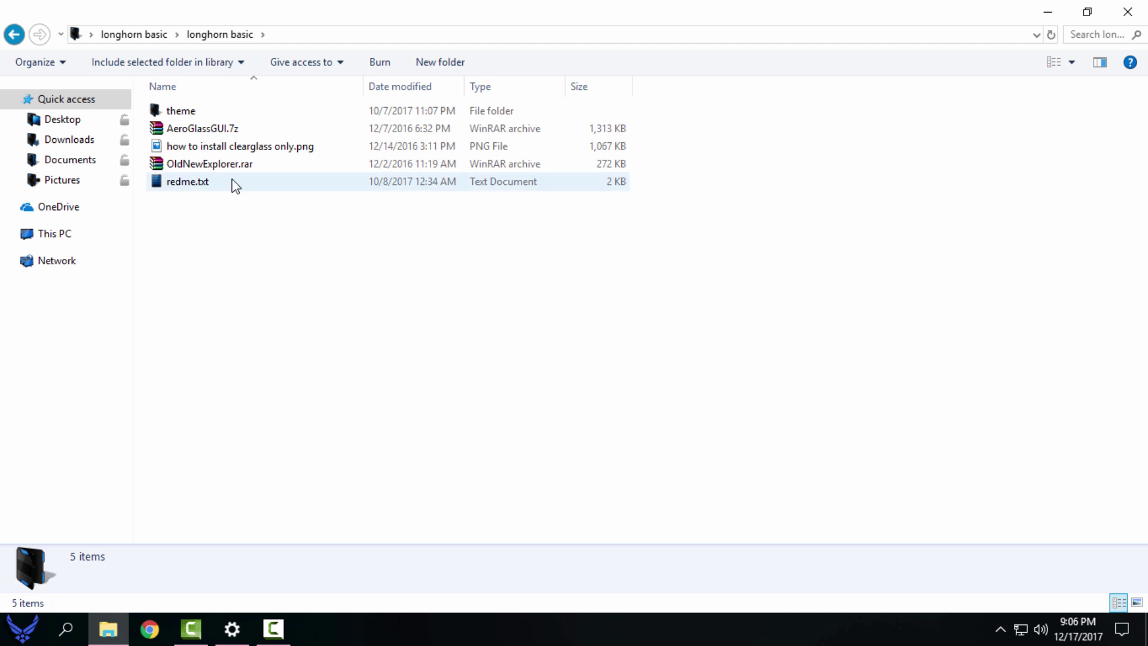
{"action": "double_click", "coordinate": [217, 111]}
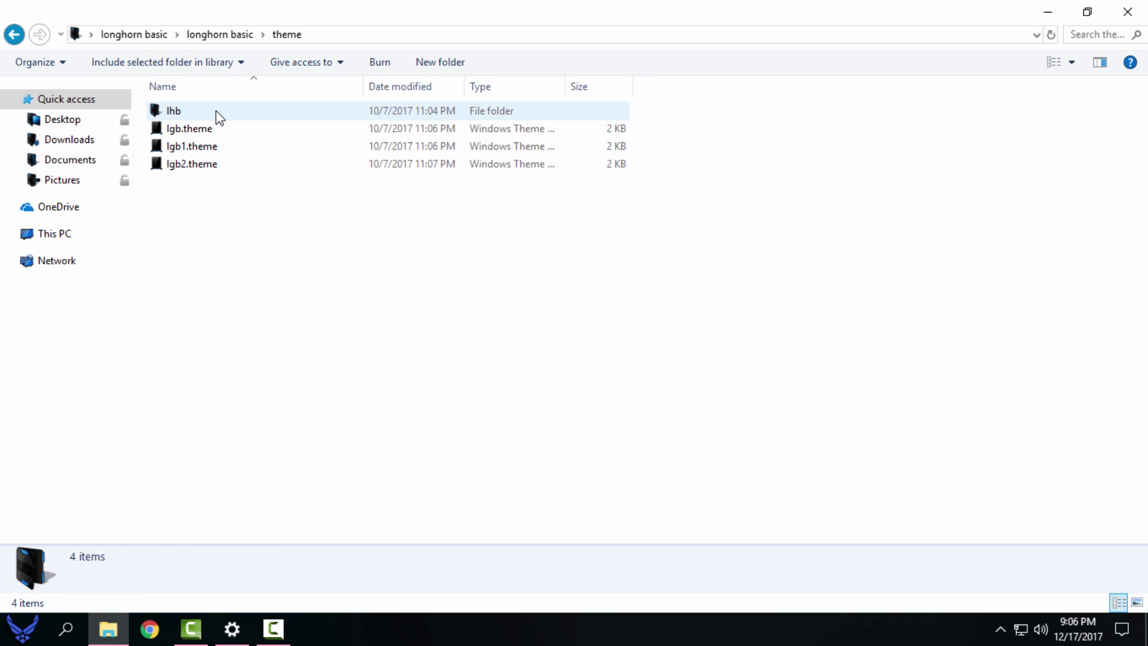
{"action": "left_click_drag", "start_coordinate": [191, 208], "coordinate": [371, 113]}
{"action": "right_click", "coordinate": [370, 114]}
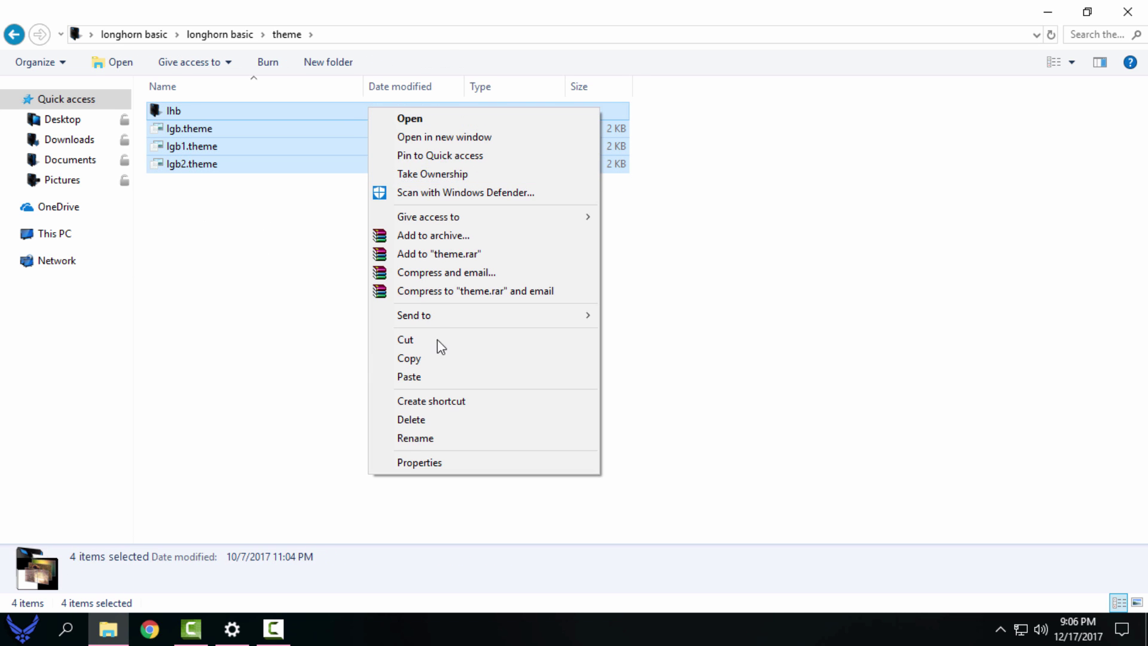
Paste the theme files into C:\Windows\Resources\Themes and close Explorer.
{"action": "left_click", "coordinate": [77, 239]}
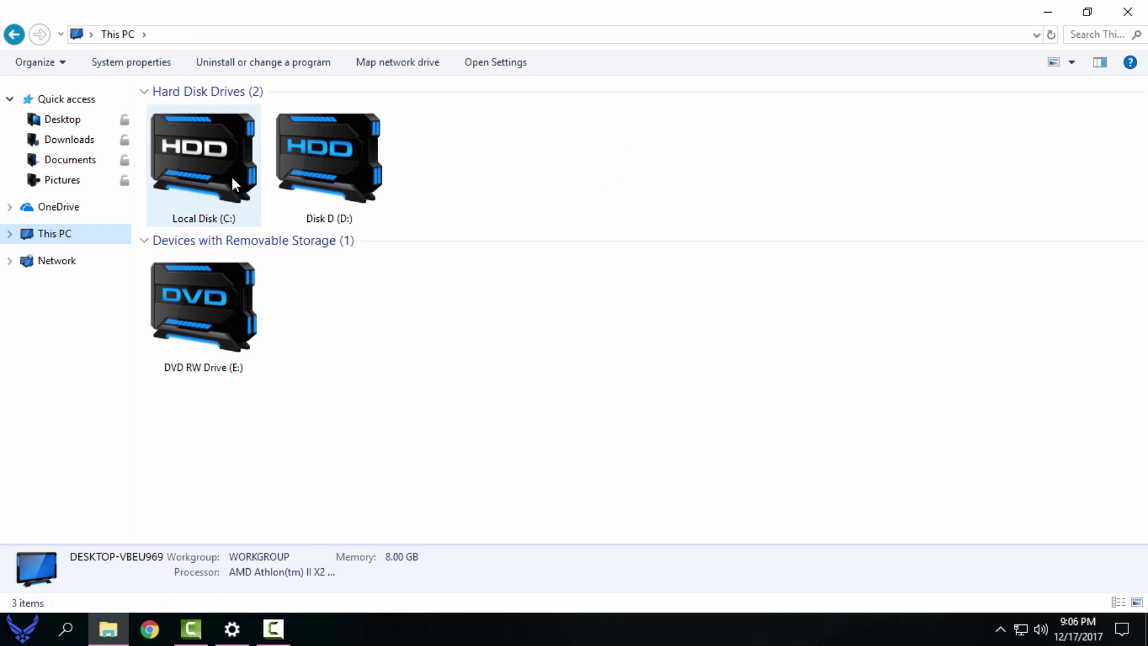
{"action": "double_click", "coordinate": [233, 182]}
{"action": "left_click", "coordinate": [1005, 153]}
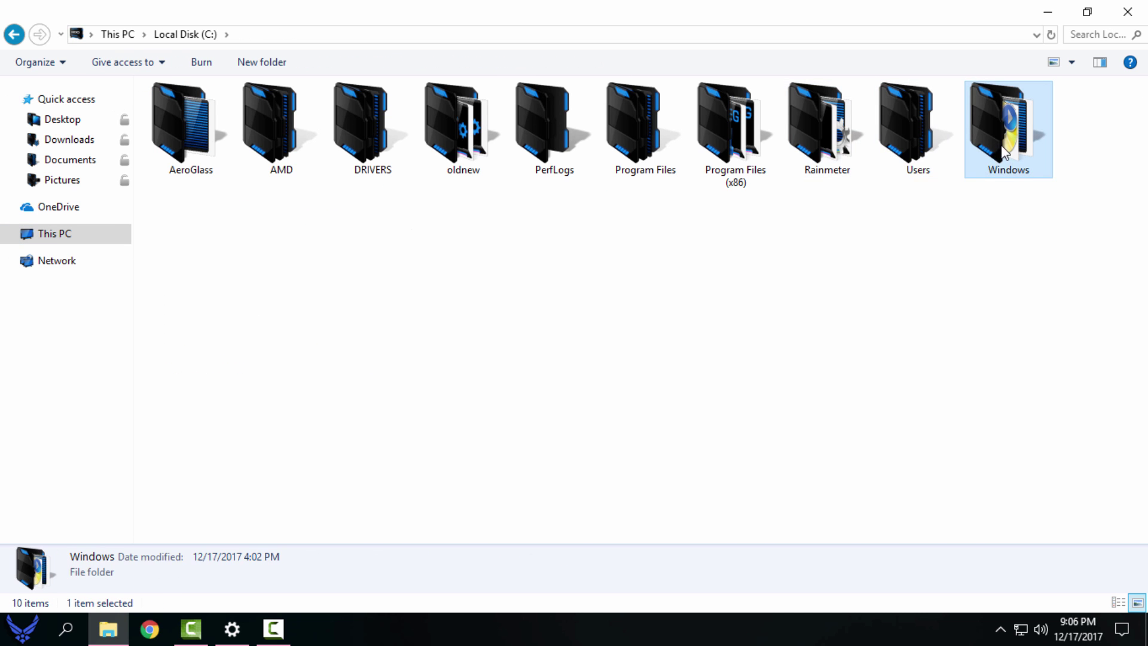
{"action": "double_click", "coordinate": [1005, 153]}
{"action": "type", "text": "res"}
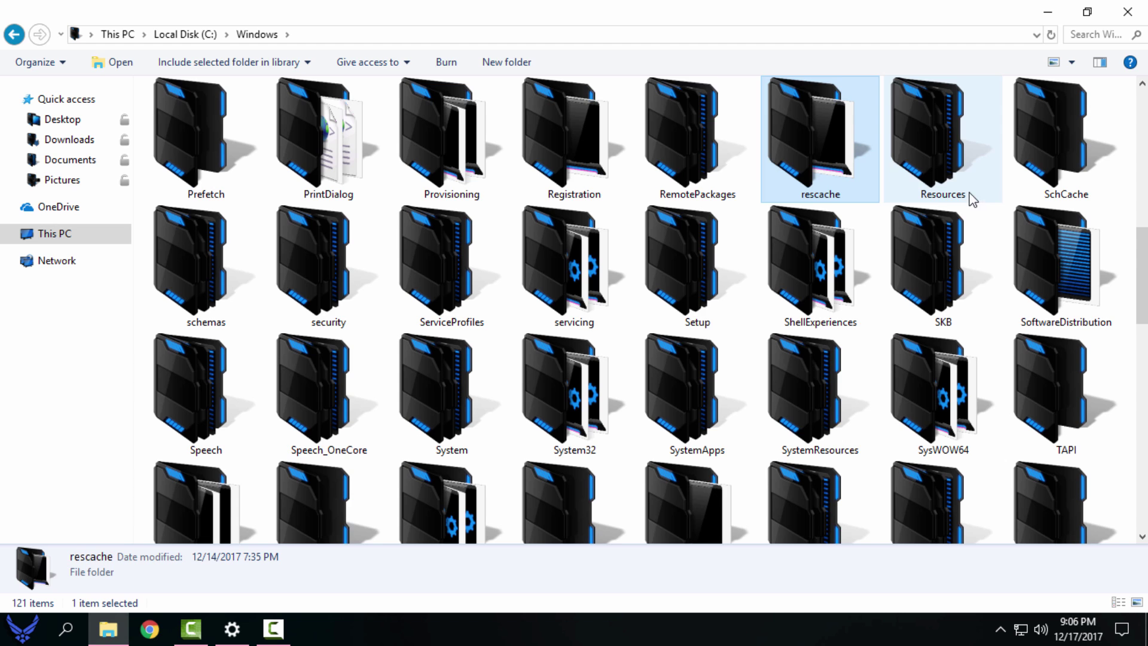
{"action": "double_click", "coordinate": [974, 180]}
{"action": "double_click", "coordinate": [191, 147]}
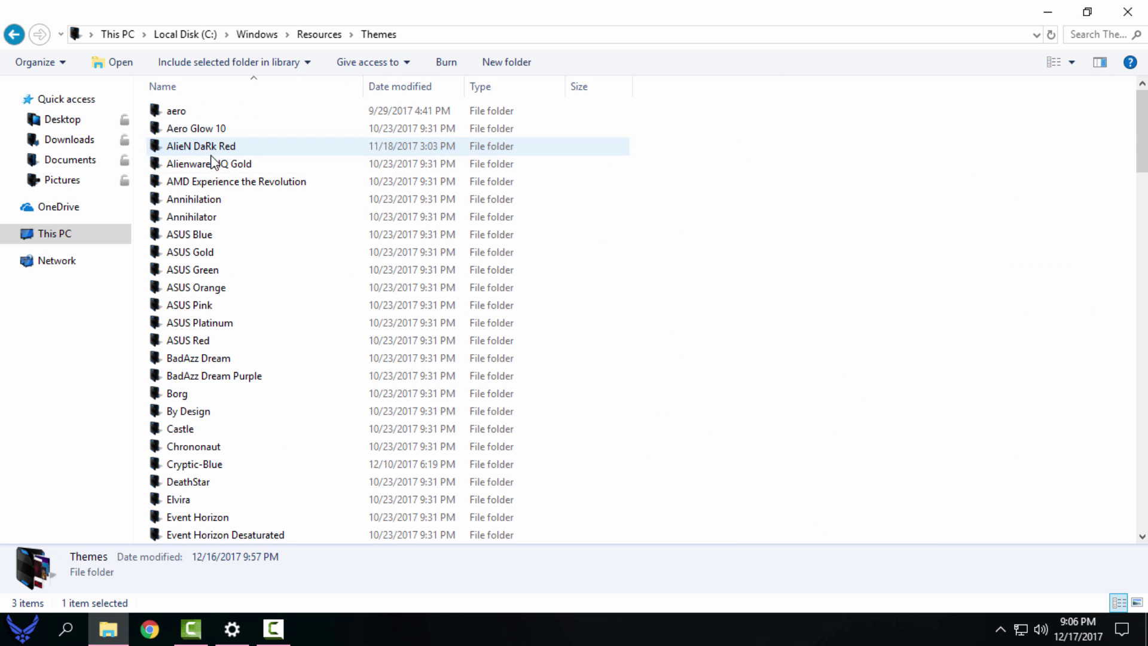
{"action": "right_click", "coordinate": [793, 200]}
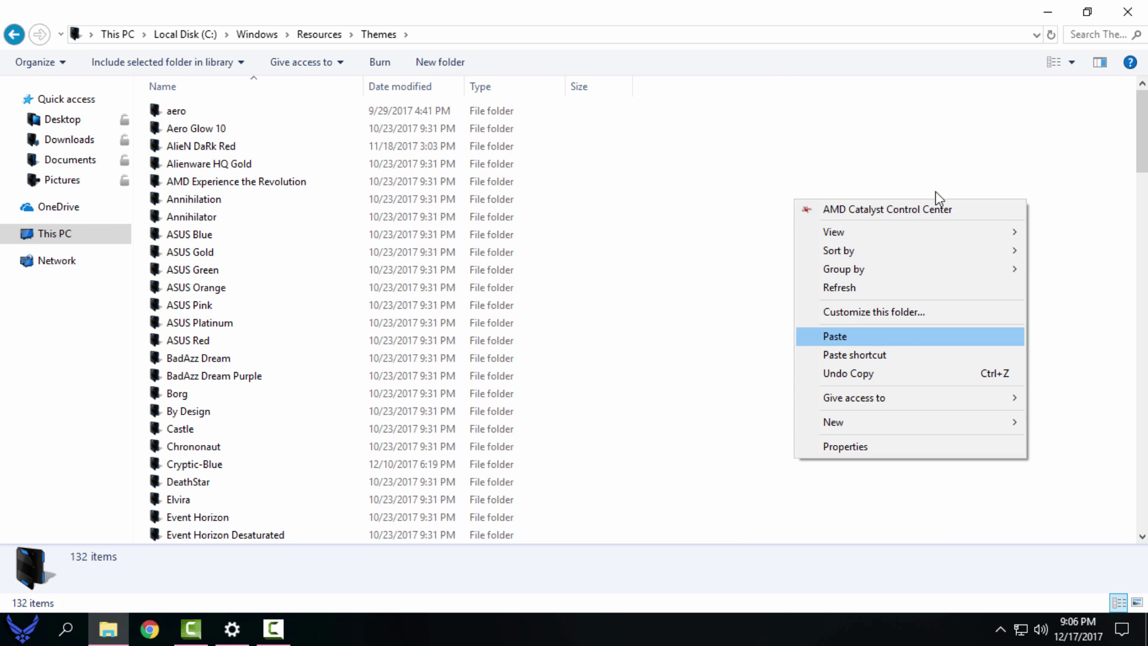
{"action": "left_click", "coordinate": [1128, 12]}
Go to Personalization > Themes and apply the Longhorn basic v1 theme tile.
{"action": "right_click", "coordinate": [548, 326]}
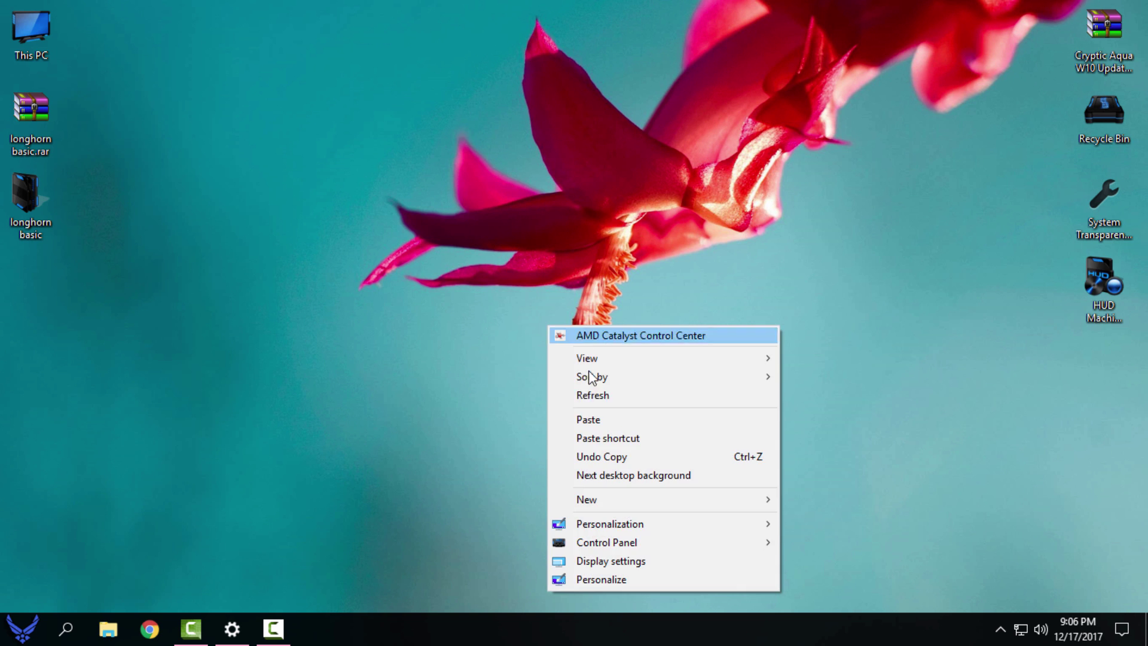
{"action": "left_click", "coordinate": [594, 583]}
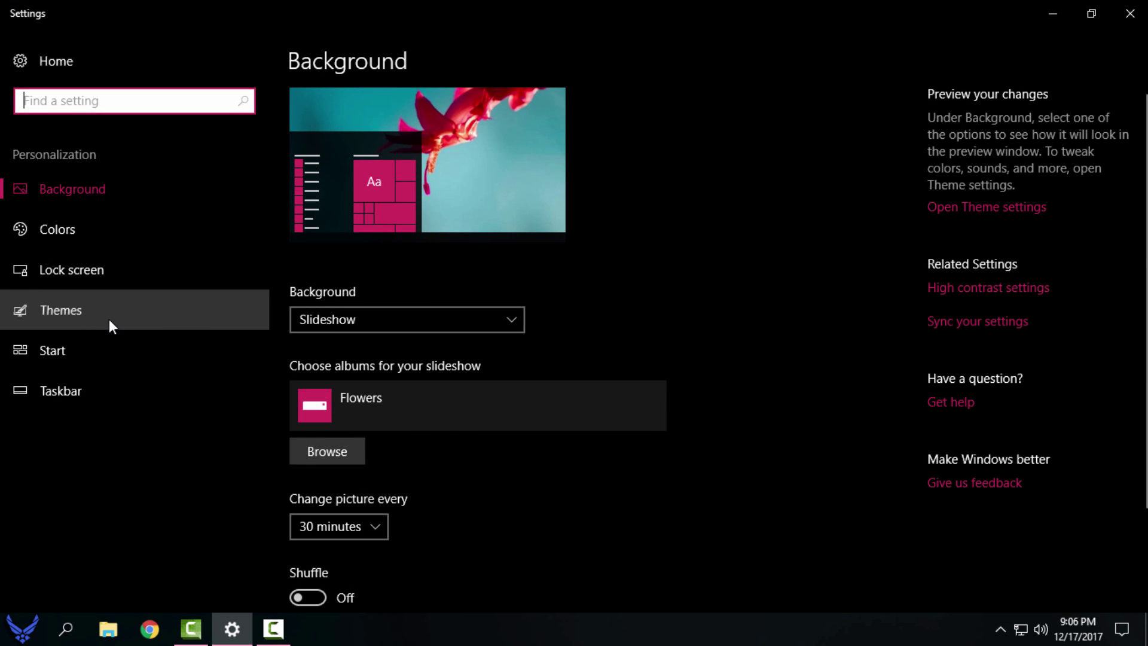
{"action": "left_click", "coordinate": [110, 320]}
{"action": "scroll", "coordinate": [769, 364], "scroll_direction": "down", "scroll_amount": 15}
{"action": "scroll", "coordinate": [569, 329], "scroll_direction": "down", "scroll_amount": 15}
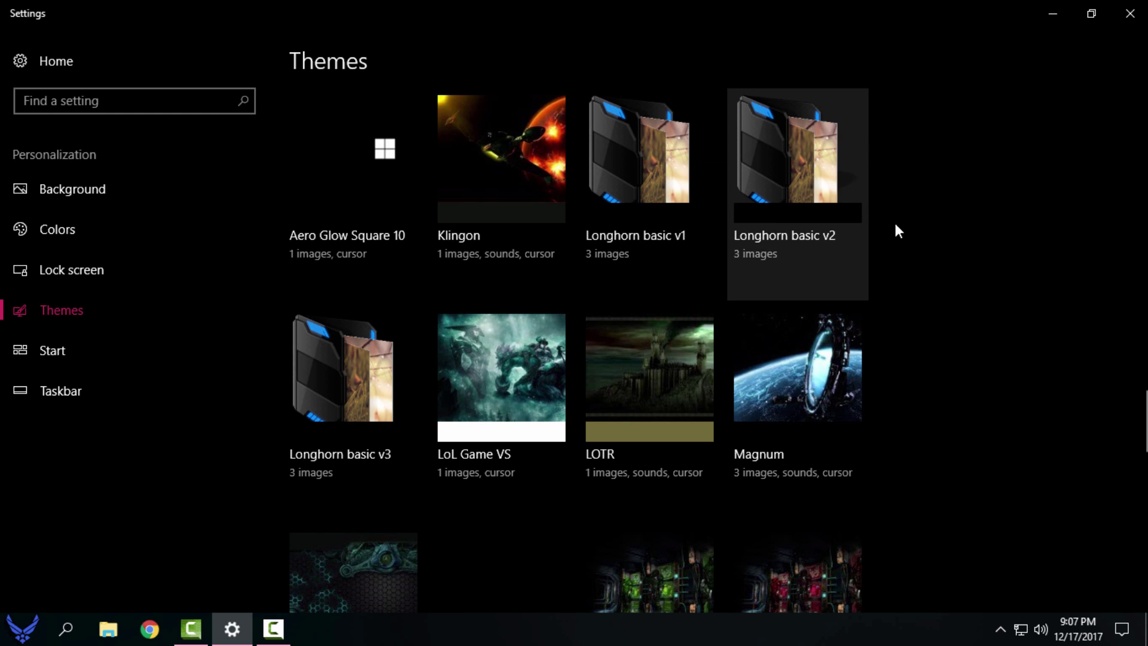
{"action": "scroll", "coordinate": [658, 299], "scroll_direction": "up", "scroll_amount": 2}
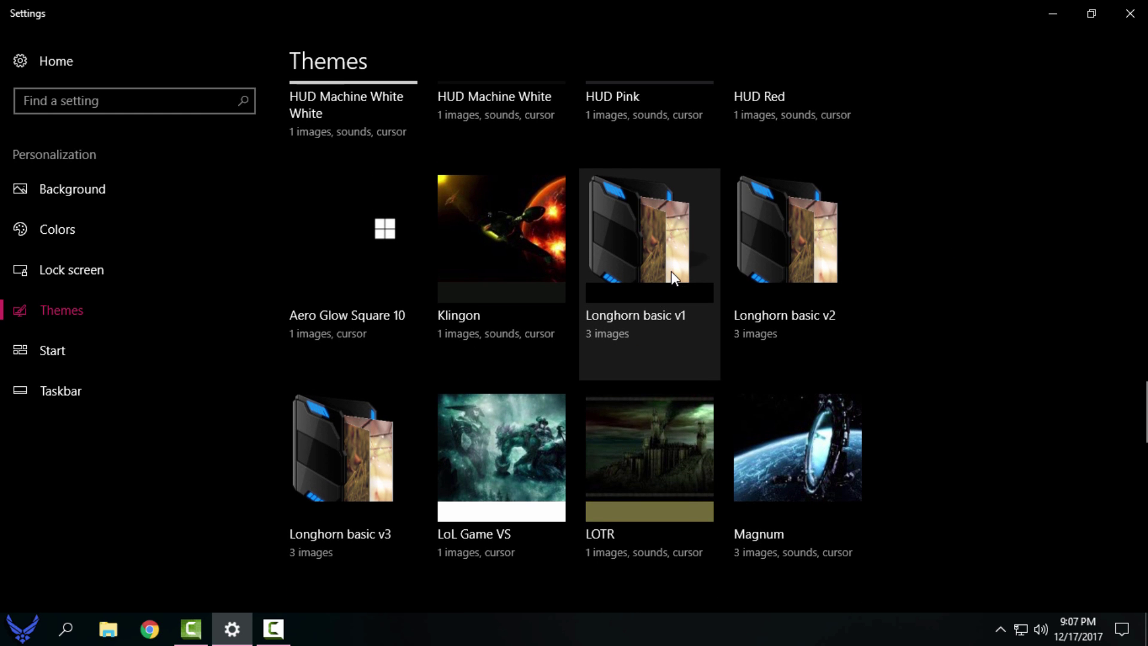
{"action": "left_click", "coordinate": [675, 277]}
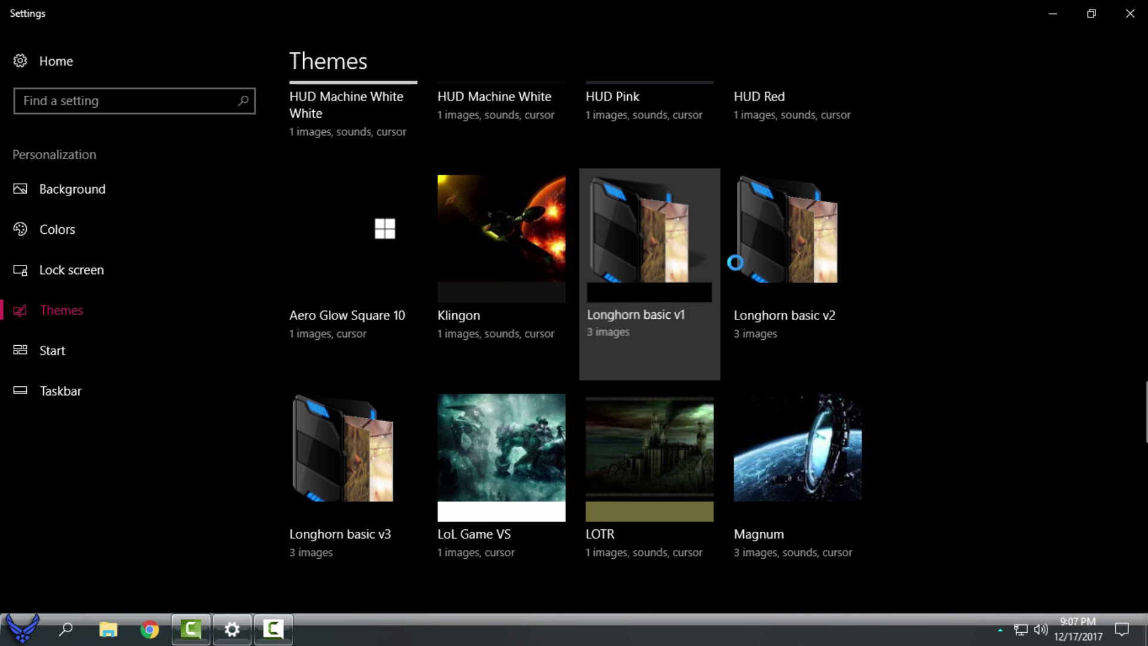
Minimize Settings, refresh the desktop, and view the restyled Start menu.
{"action": "left_click", "coordinate": [1053, 14]}
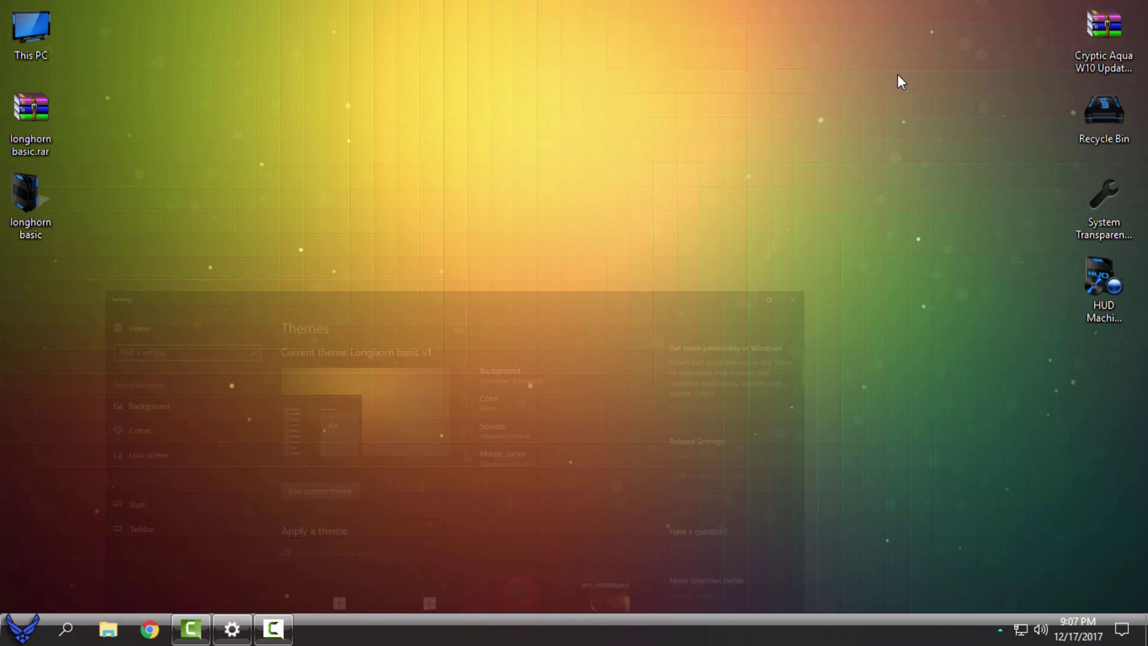
{"action": "right_click", "coordinate": [471, 150]}
{"action": "left_click", "coordinate": [503, 222]}
{"action": "left_click", "coordinate": [22, 628]}
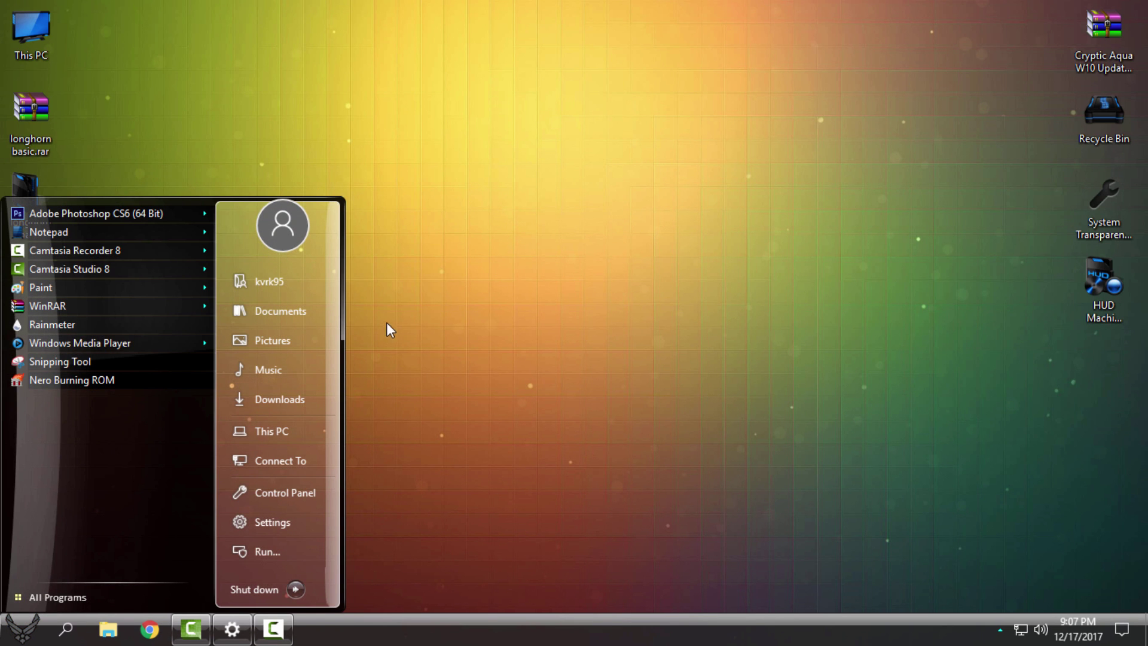
{"action": "left_click", "coordinate": [476, 281]}
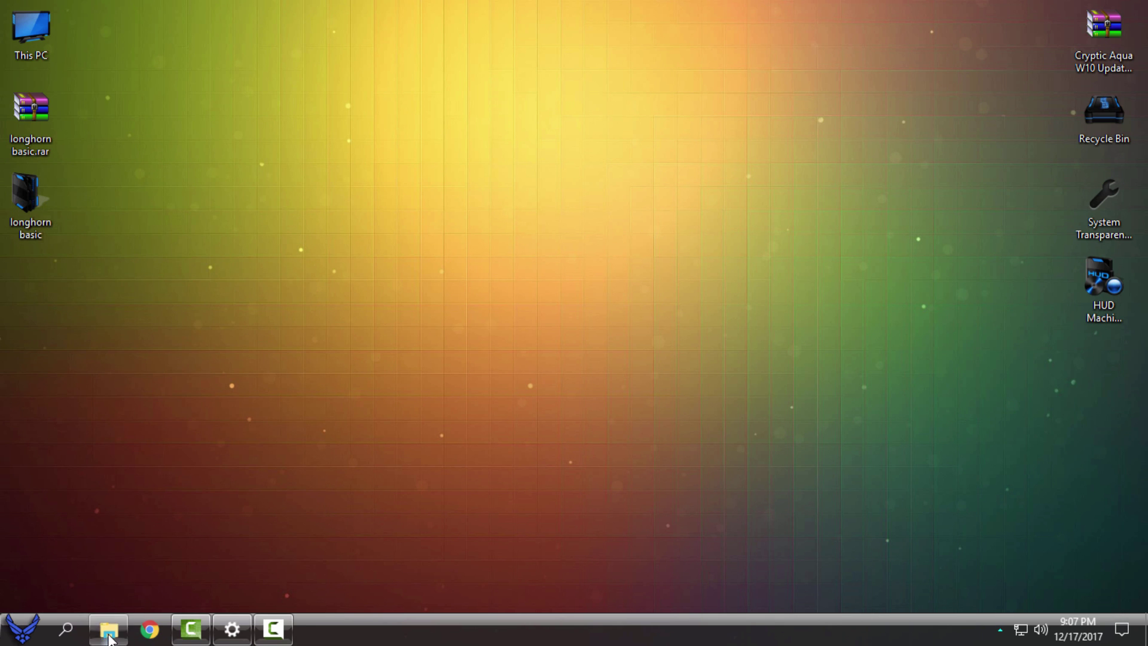
Open File Explorer, restore it to a smaller window and close it, then refresh the desktop.
{"action": "left_click", "coordinate": [108, 629]}
{"action": "double_click", "coordinate": [468, 13]}
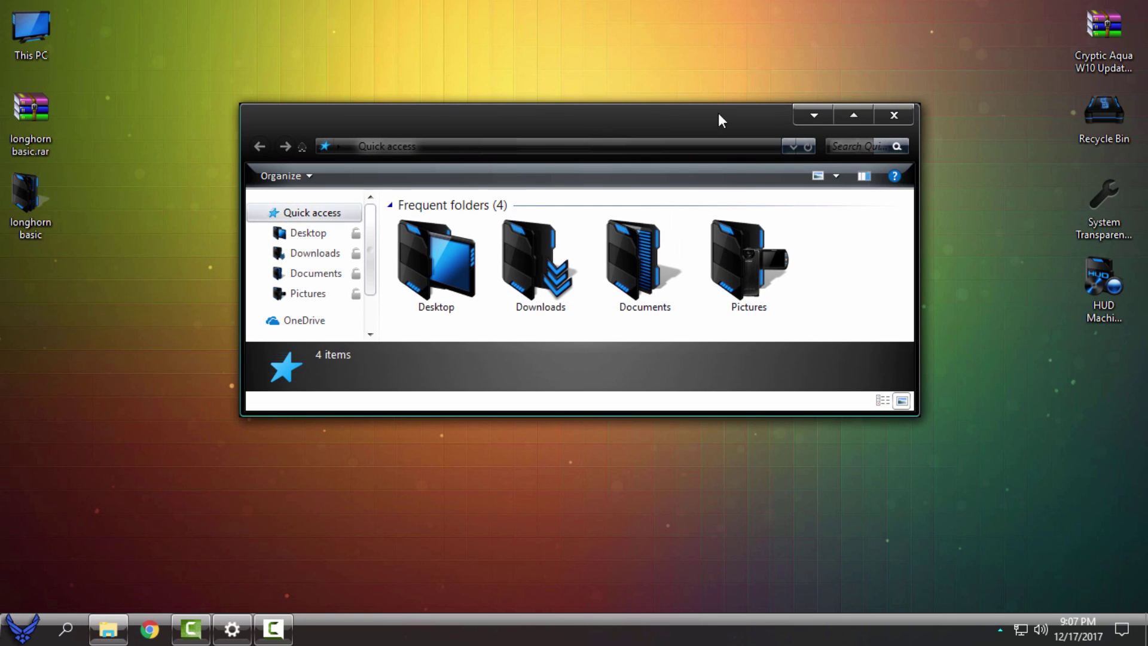
{"action": "left_click", "coordinate": [895, 116]}
{"action": "key", "text": "super"}
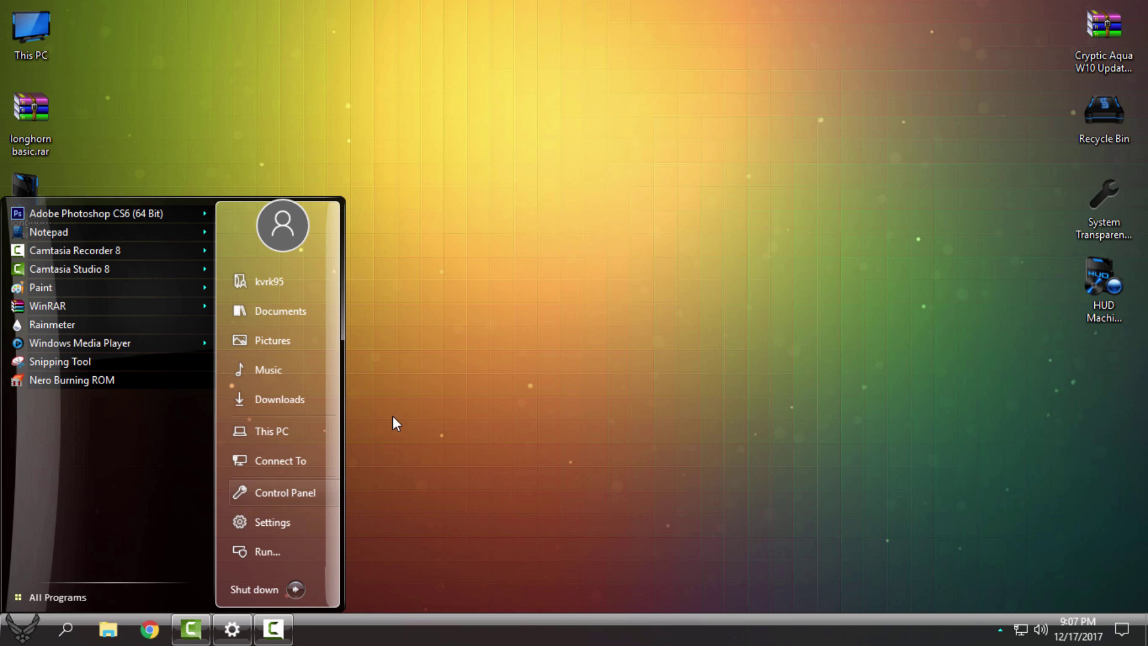
{"action": "right_click", "coordinate": [435, 156]}
{"action": "left_click", "coordinate": [467, 223]}
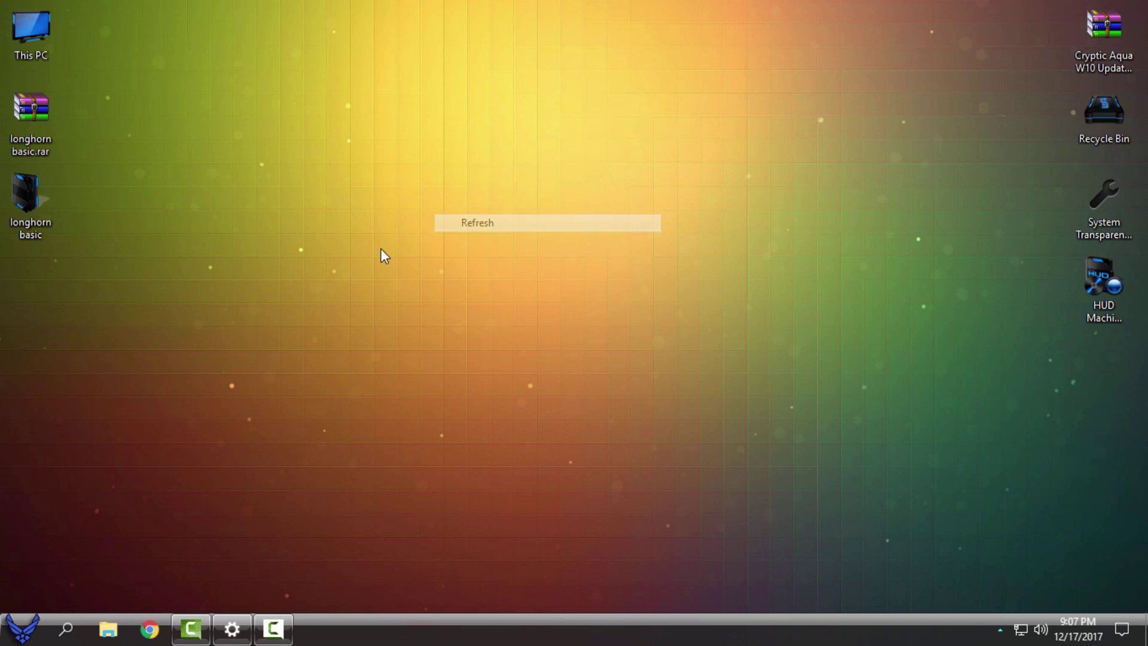
Open Explorer on This PC, maximize it, select the three drives, then restore and close.
{"action": "left_click", "coordinate": [108, 631]}
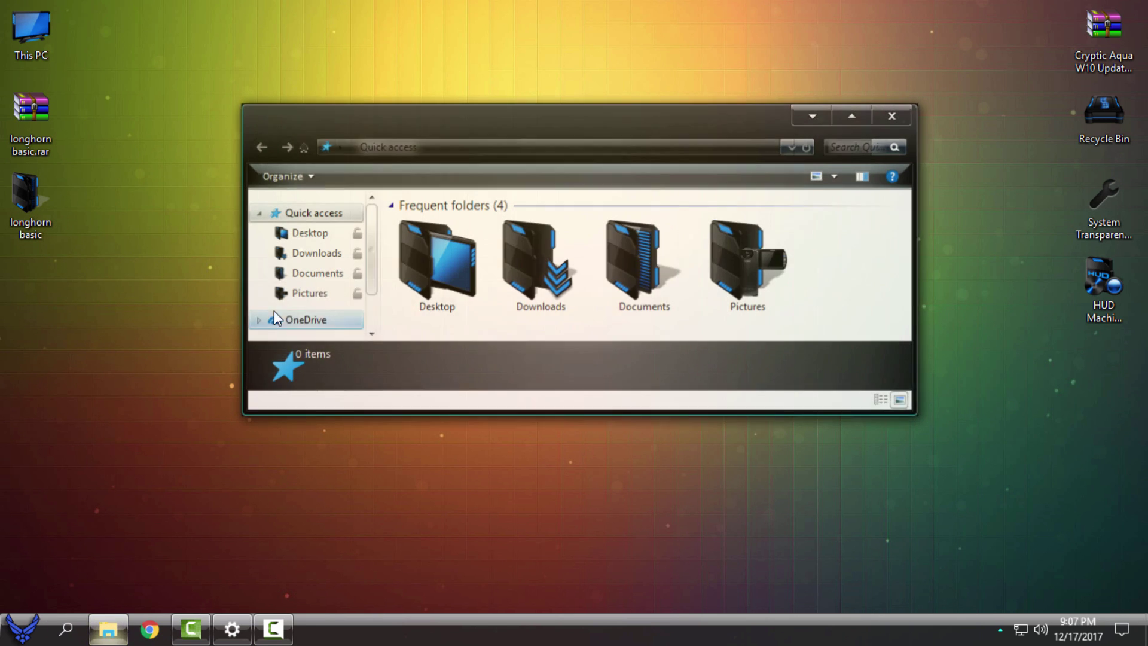
{"action": "scroll", "coordinate": [377, 299], "scroll_direction": "down", "scroll_amount": 1}
{"action": "left_click", "coordinate": [317, 293]}
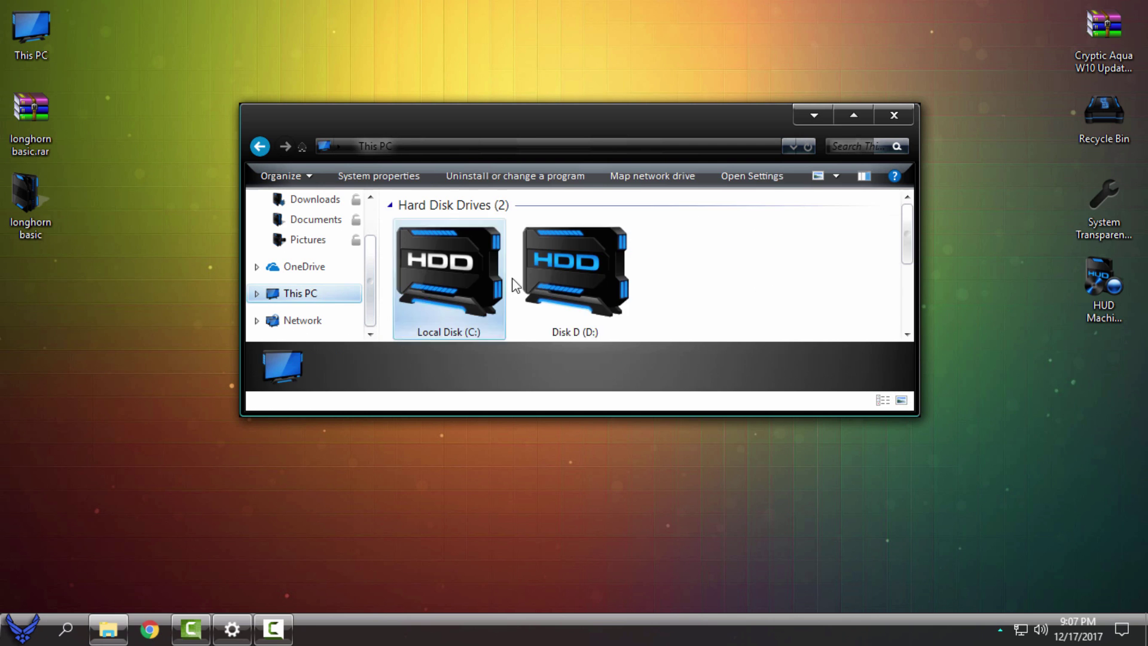
{"action": "left_click", "coordinate": [843, 119]}
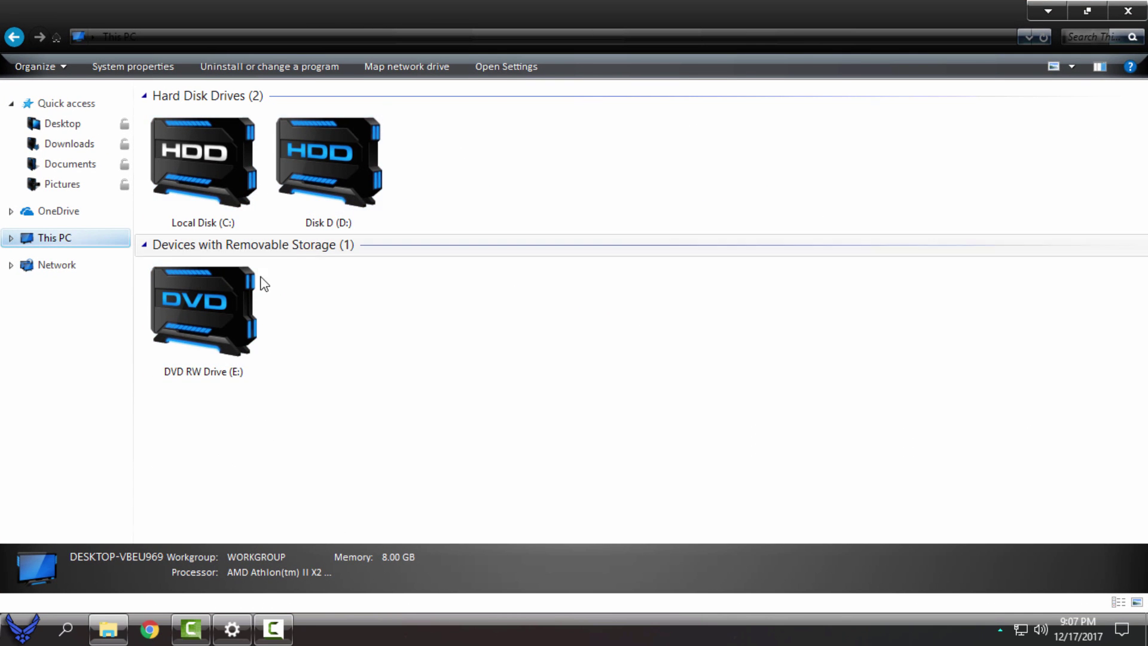
{"action": "left_click_drag", "start_coordinate": [203, 428], "coordinate": [723, 436]}
{"action": "double_click", "coordinate": [811, 18]}
{"action": "left_click", "coordinate": [1090, 45]}
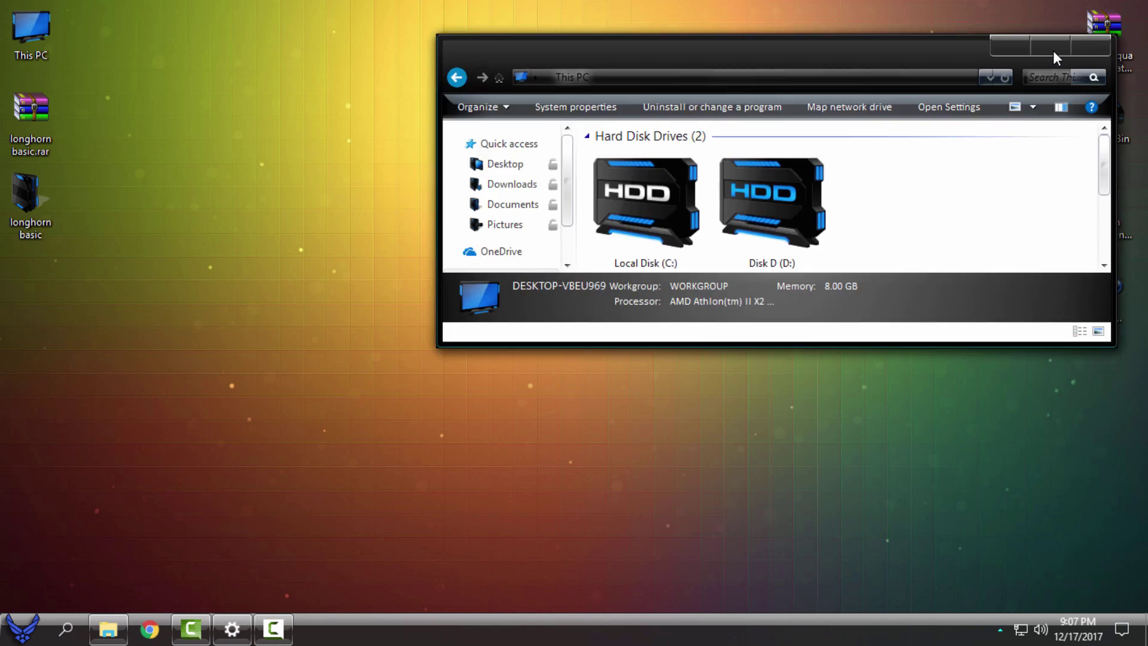
Reopen Explorer maximized, show This PC, then restore and close the window.
{"action": "left_click", "coordinate": [109, 629]}
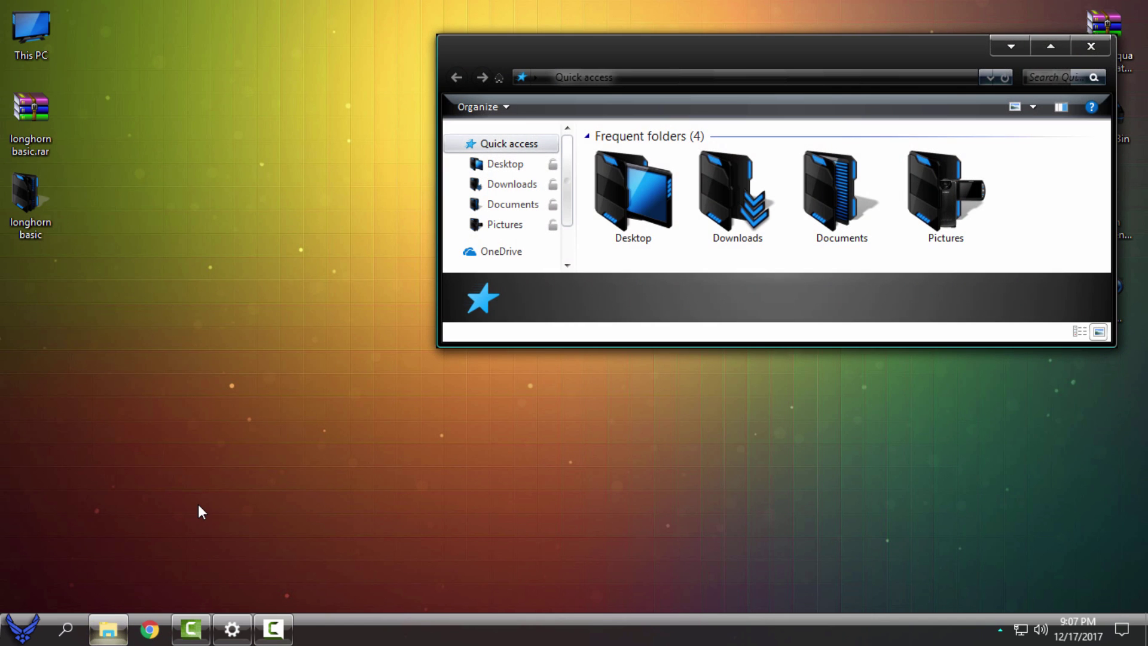
{"action": "left_click", "coordinate": [1069, 52]}
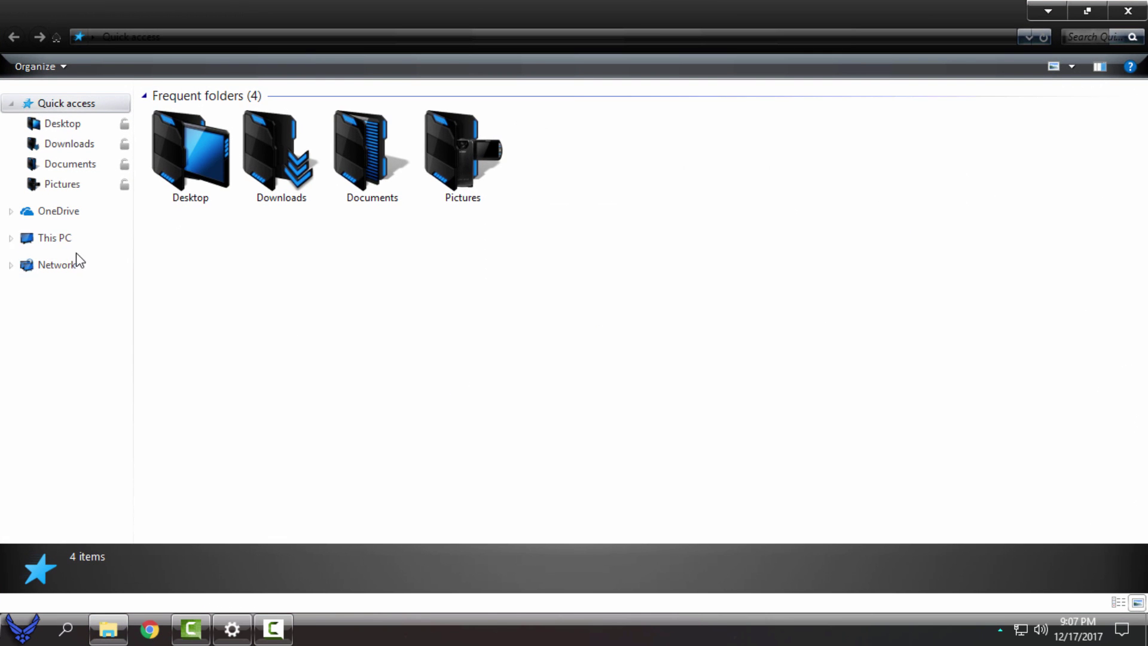
{"action": "left_click", "coordinate": [75, 242]}
{"action": "left_click_drag", "start_coordinate": [509, 6], "coordinate": [546, 174]}
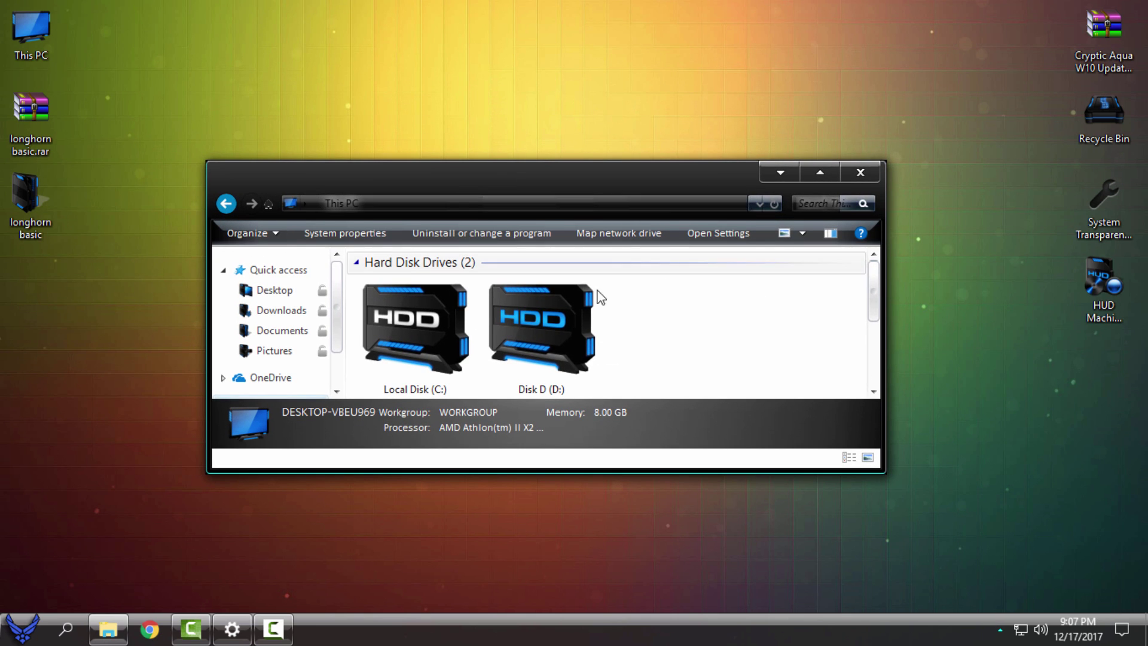
{"action": "left_click", "coordinate": [853, 173]}
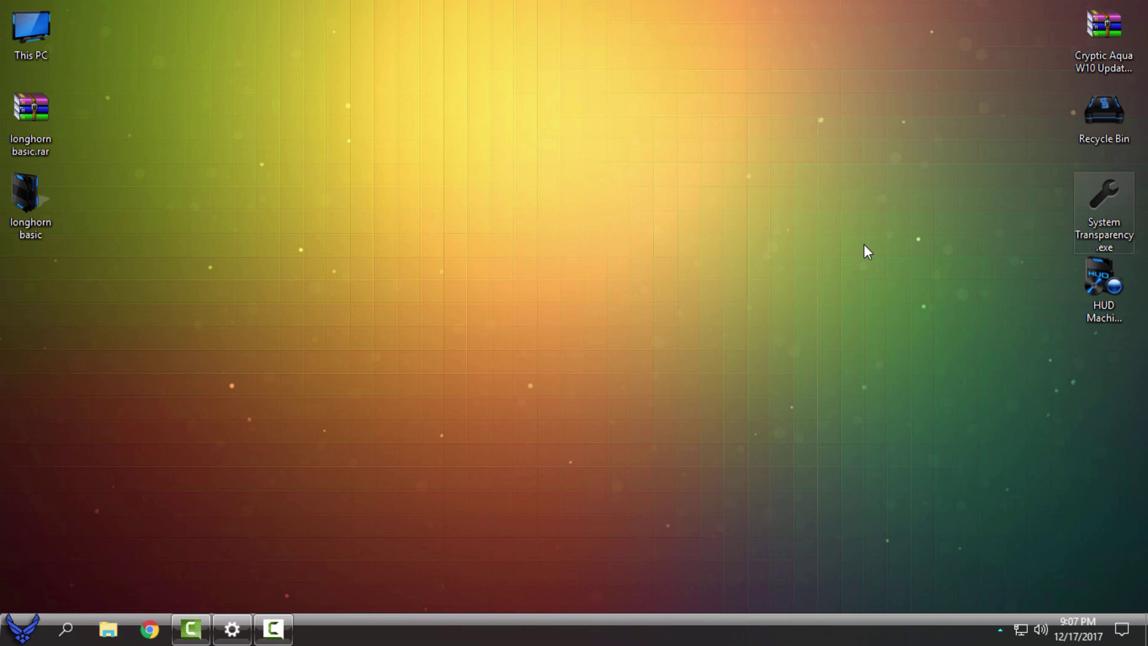
Apply System Transparency level 220 to all Explorer windows, then open File Explorer.
{"action": "left_click", "coordinate": [1001, 632]}
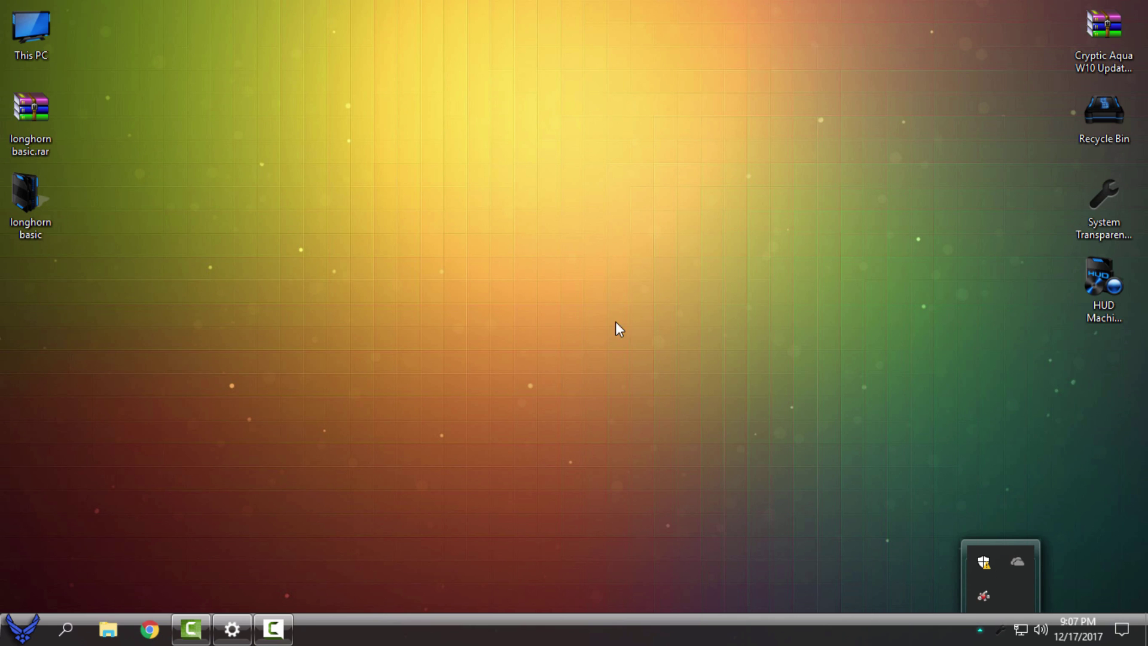
{"action": "left_click", "coordinate": [977, 632]}
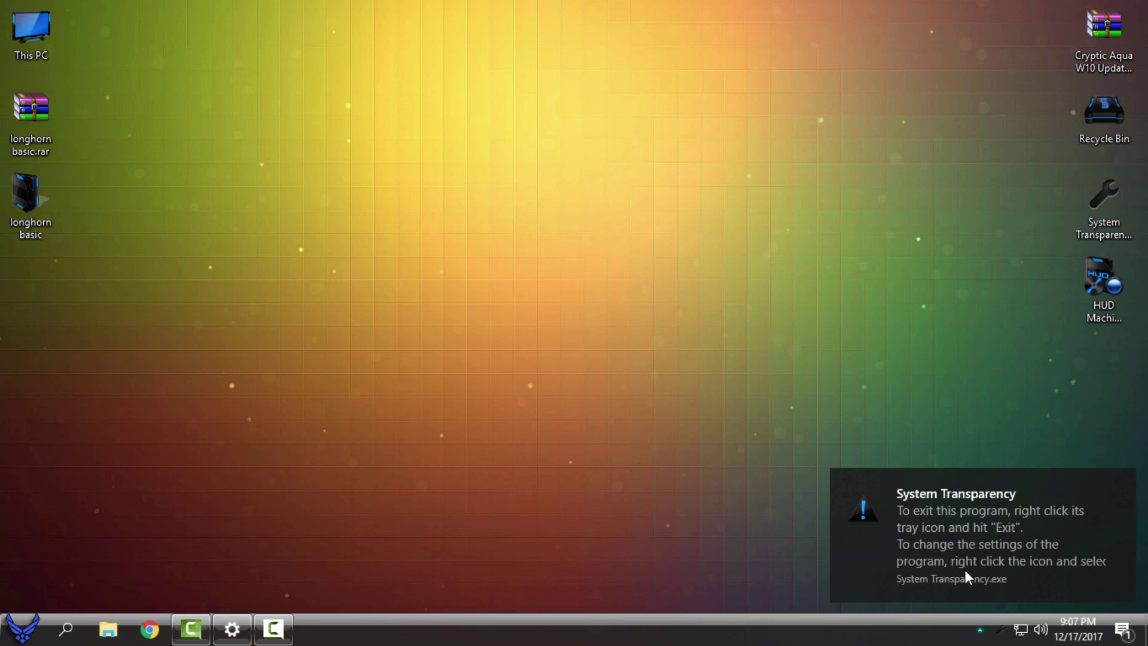
{"action": "left_click", "coordinate": [1003, 635]}
{"action": "right_click", "coordinate": [1015, 600]}
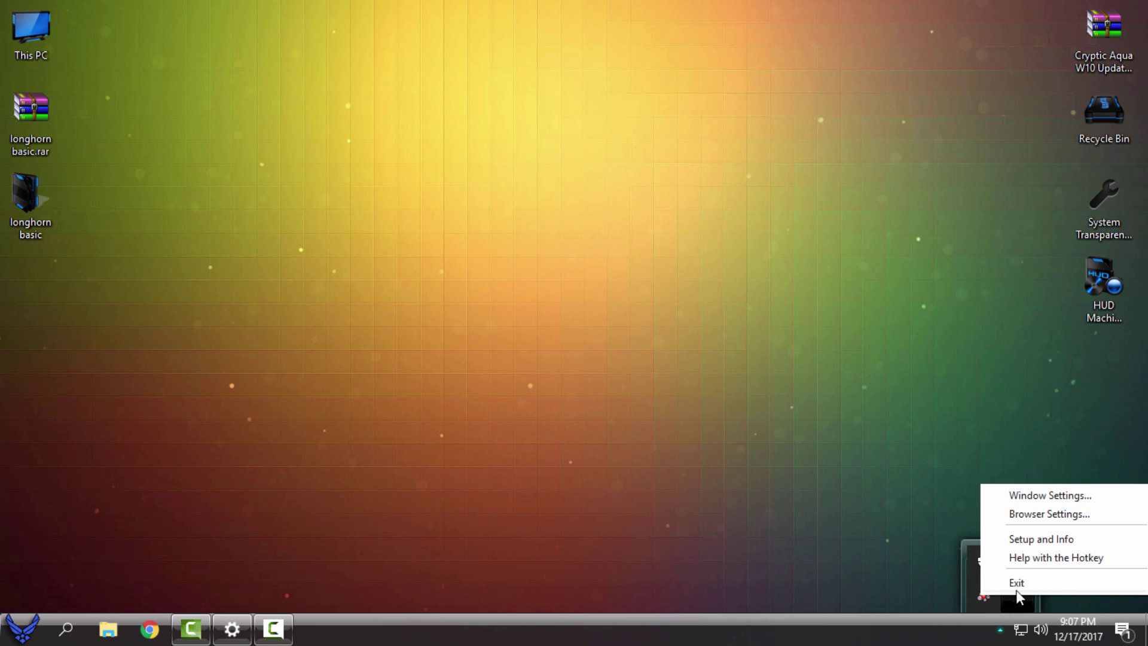
{"action": "left_click", "coordinate": [1017, 538]}
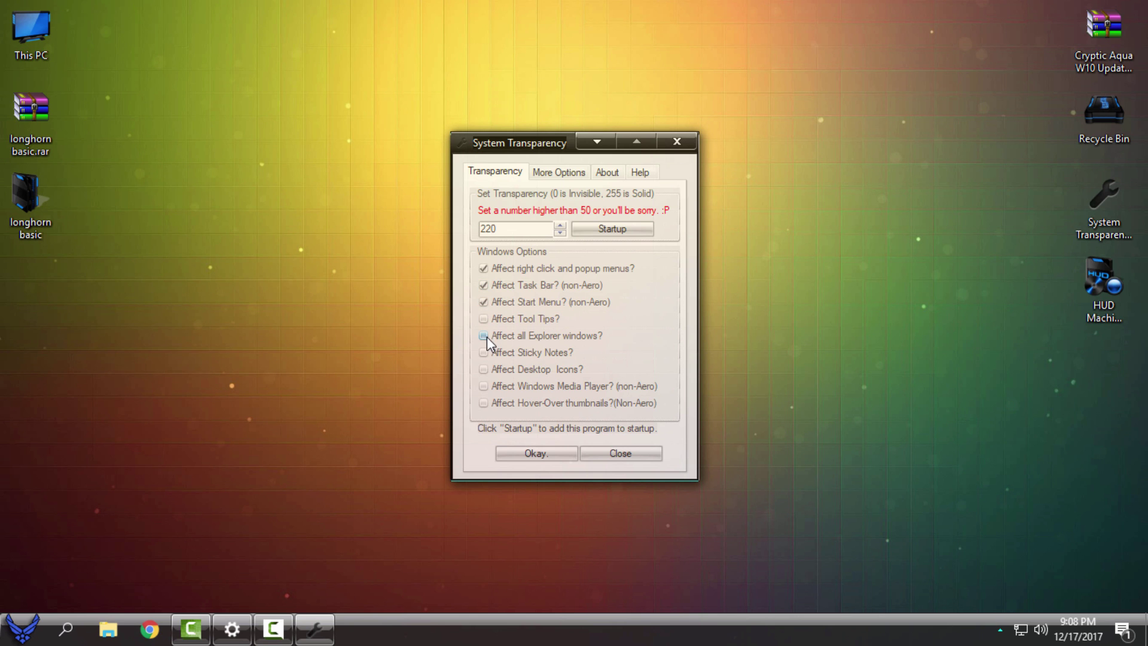
{"action": "left_click", "coordinate": [536, 454]}
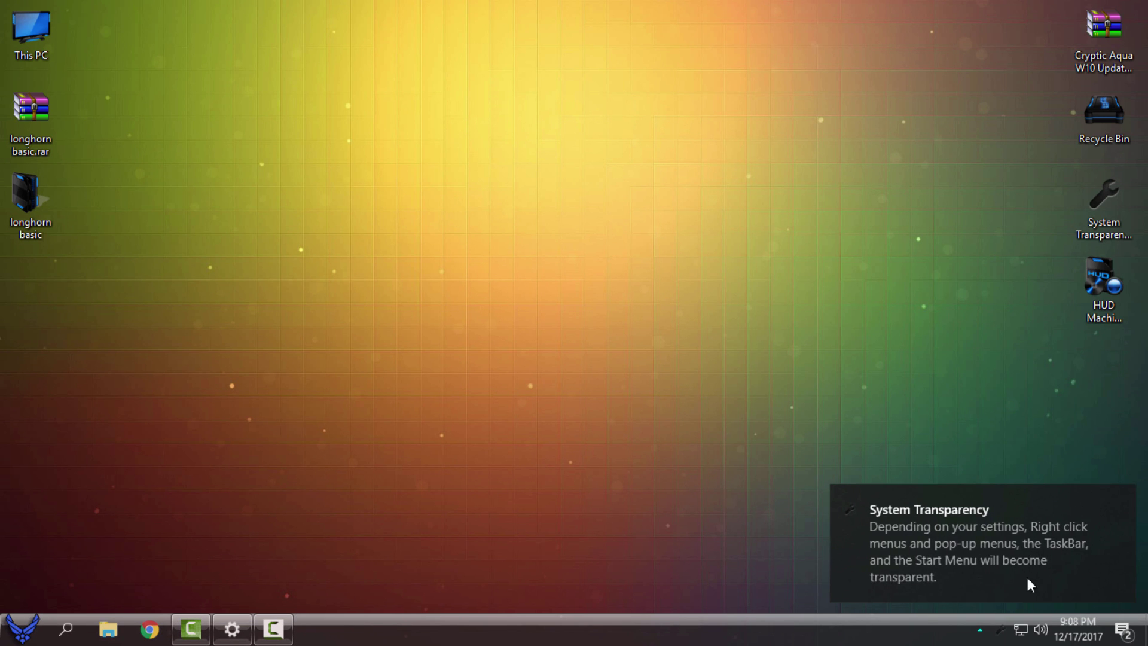
{"action": "left_click", "coordinate": [108, 629]}
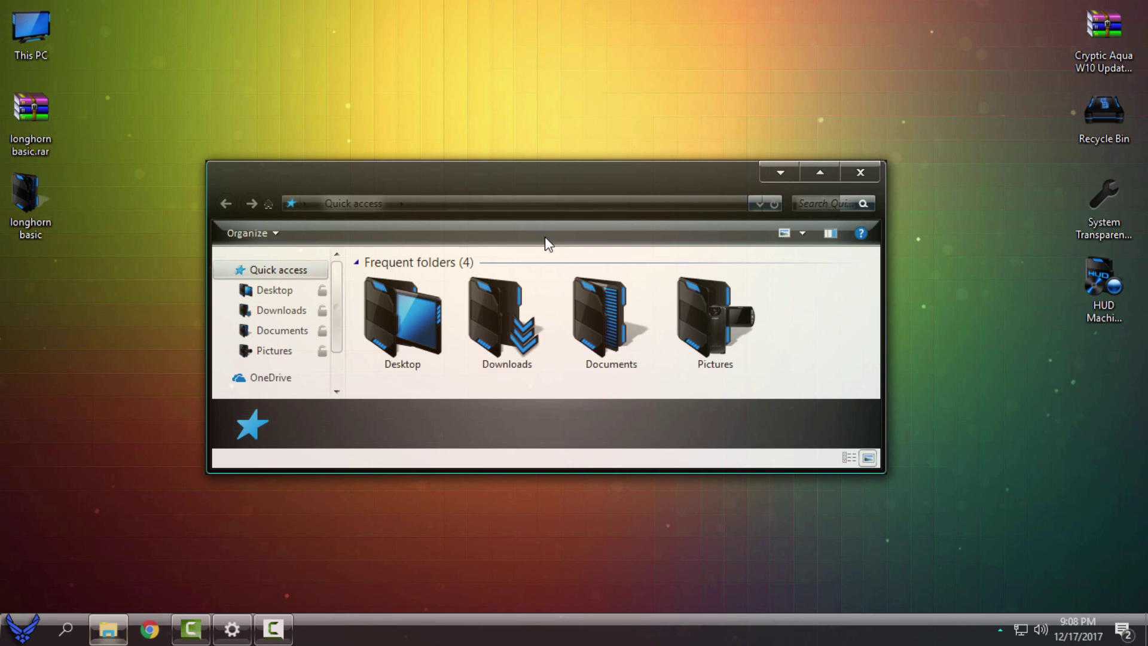
{"action": "left_click_drag", "start_coordinate": [590, 184], "coordinate": [677, 130]}
Show This PC in the transparent Explorer window, maximize and restore it, then close it.
{"action": "scroll", "coordinate": [425, 297], "scroll_direction": "down", "scroll_amount": 1}
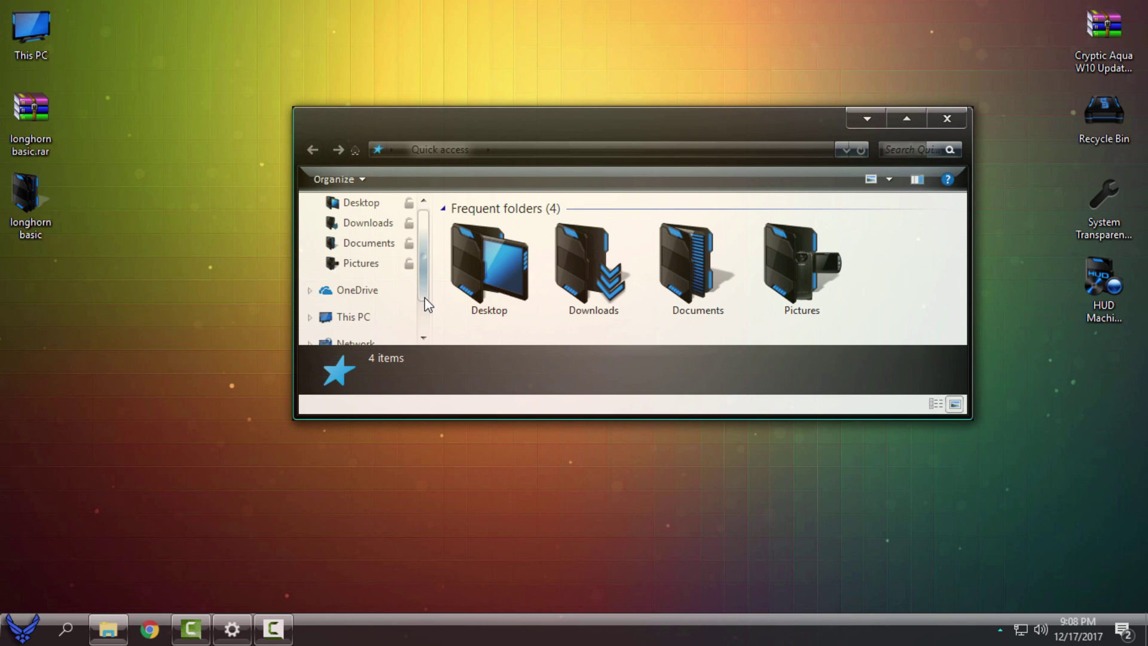
{"action": "left_click", "coordinate": [382, 317]}
{"action": "left_click_drag", "start_coordinate": [662, 124], "coordinate": [748, 95]}
{"action": "left_click", "coordinate": [996, 85]}
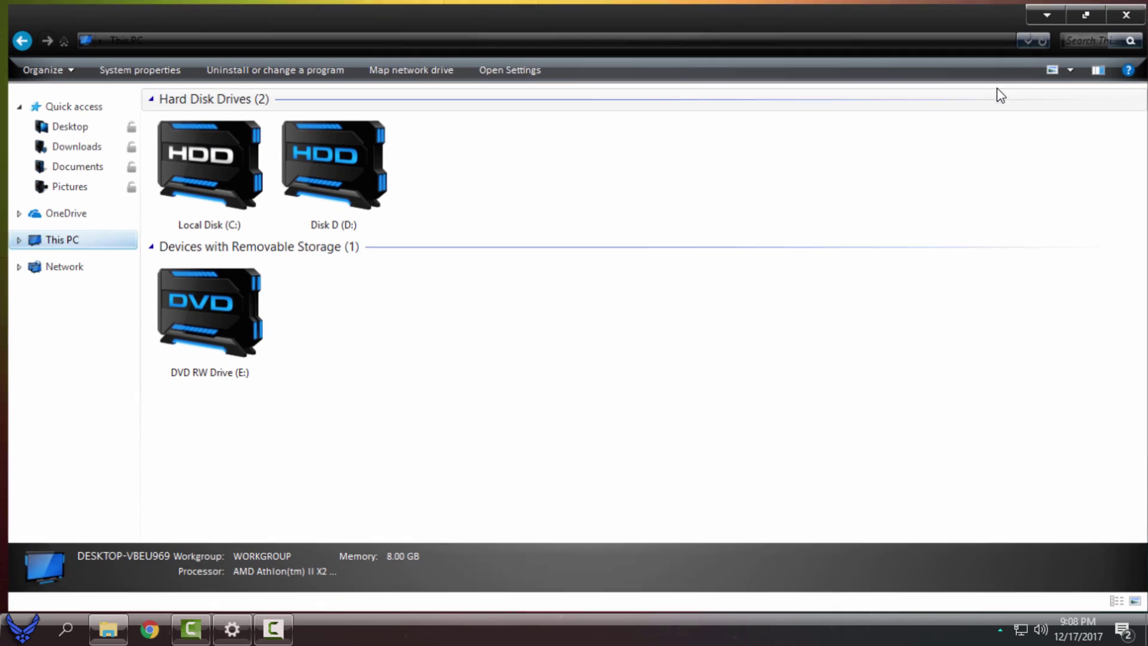
{"action": "left_click_drag", "start_coordinate": [812, 30], "coordinate": [561, 154]}
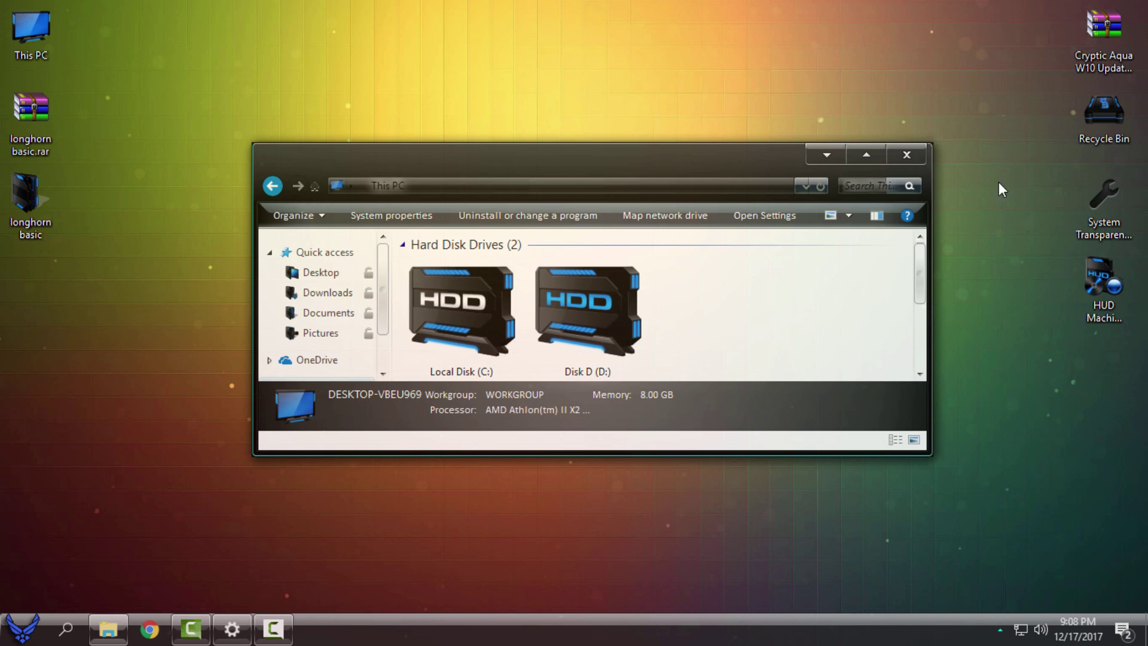
{"action": "left_click", "coordinate": [904, 157]}
Reopen Explorer maximized, show This PC's drives, restore the window and close it.
{"action": "left_click", "coordinate": [108, 629]}
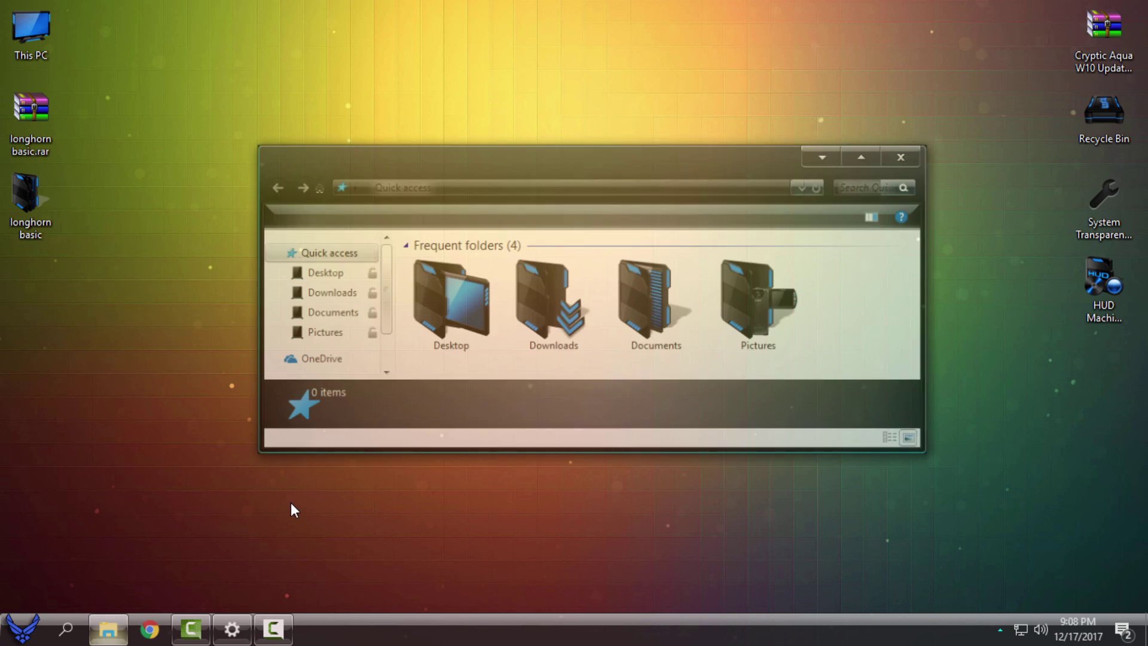
{"action": "left_click", "coordinate": [866, 157]}
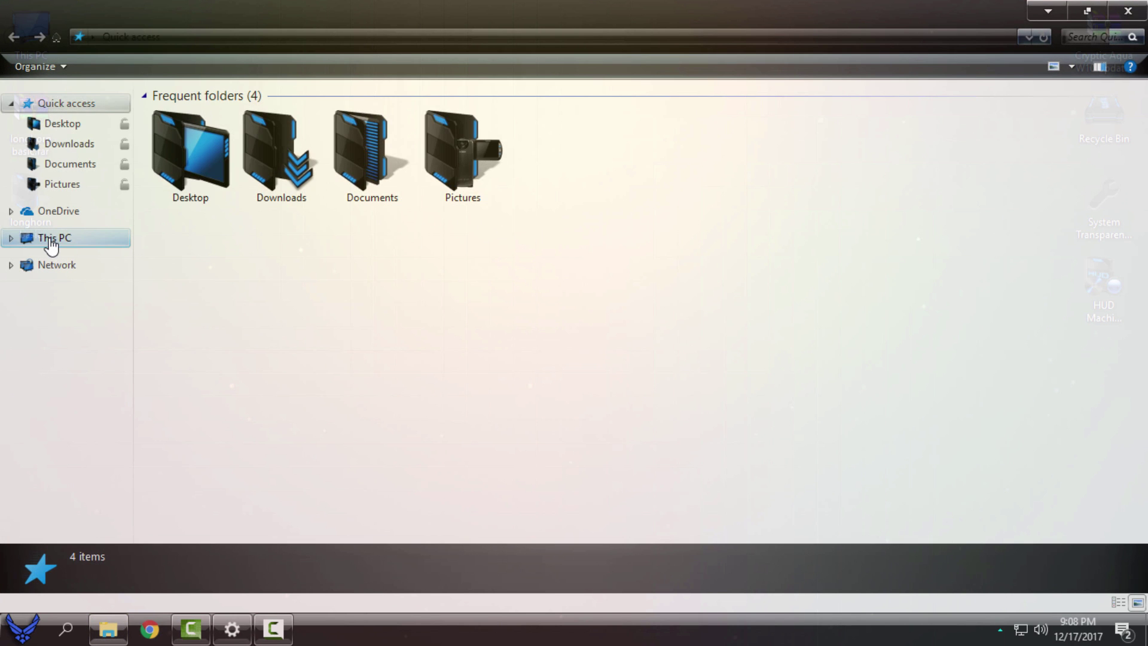
{"action": "left_click", "coordinate": [45, 238]}
{"action": "left_click_drag", "start_coordinate": [372, 3], "coordinate": [582, 138]}
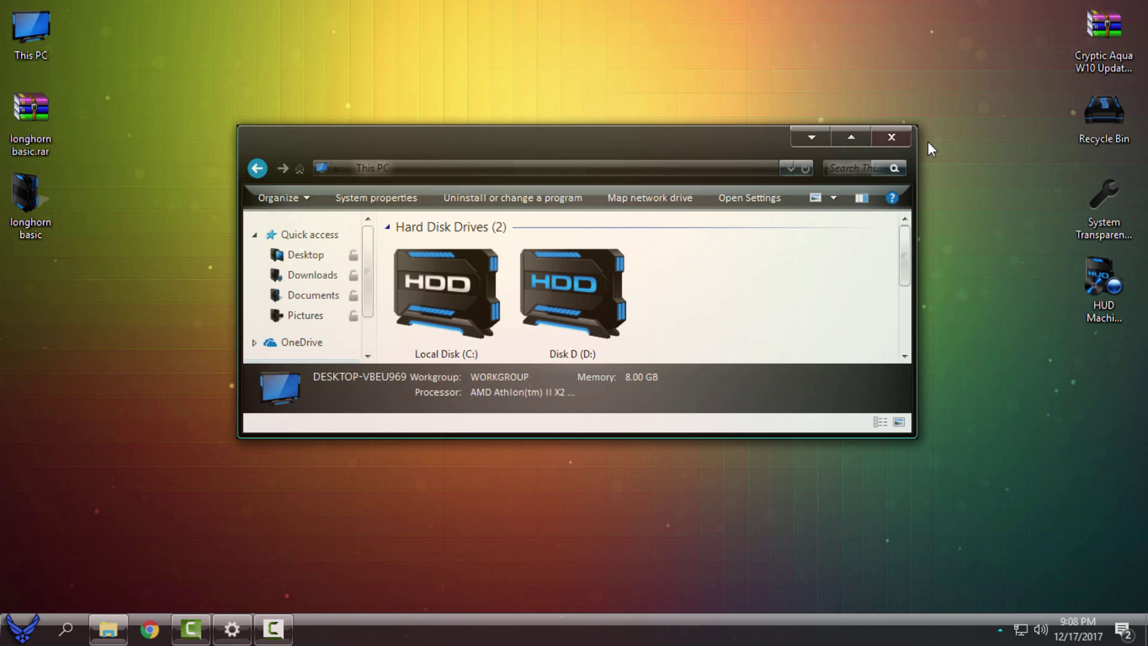
{"action": "left_click", "coordinate": [902, 139]}
View the Start menu, then open Explorer and show This PC's drives.
{"action": "key", "text": "super"}
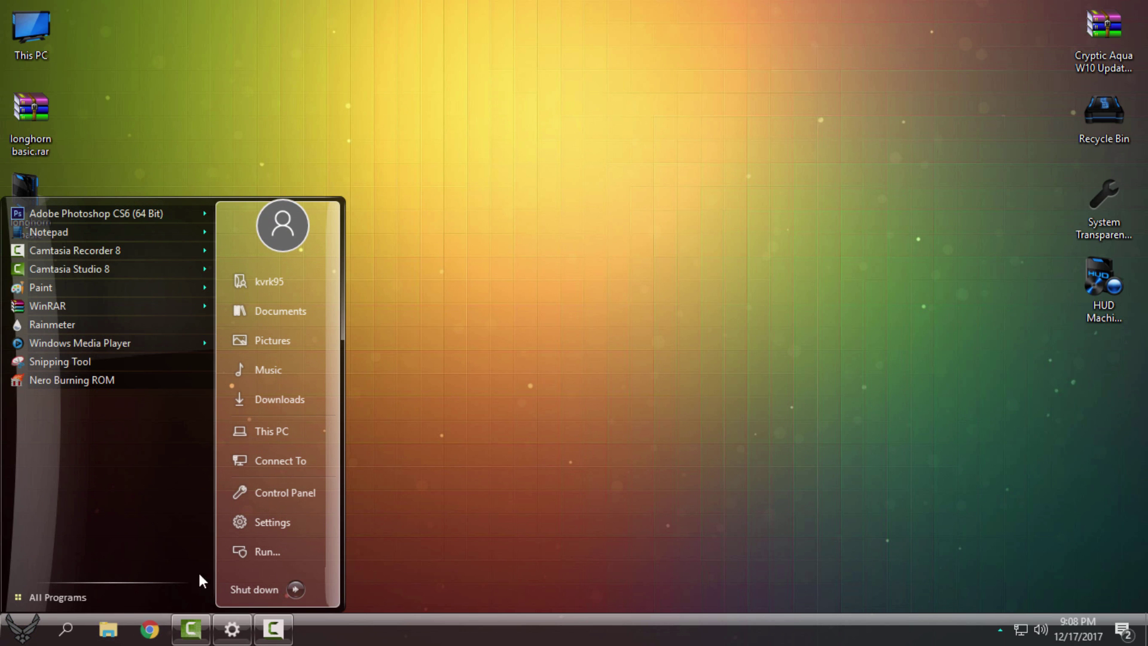
{"action": "left_click", "coordinate": [109, 634]}
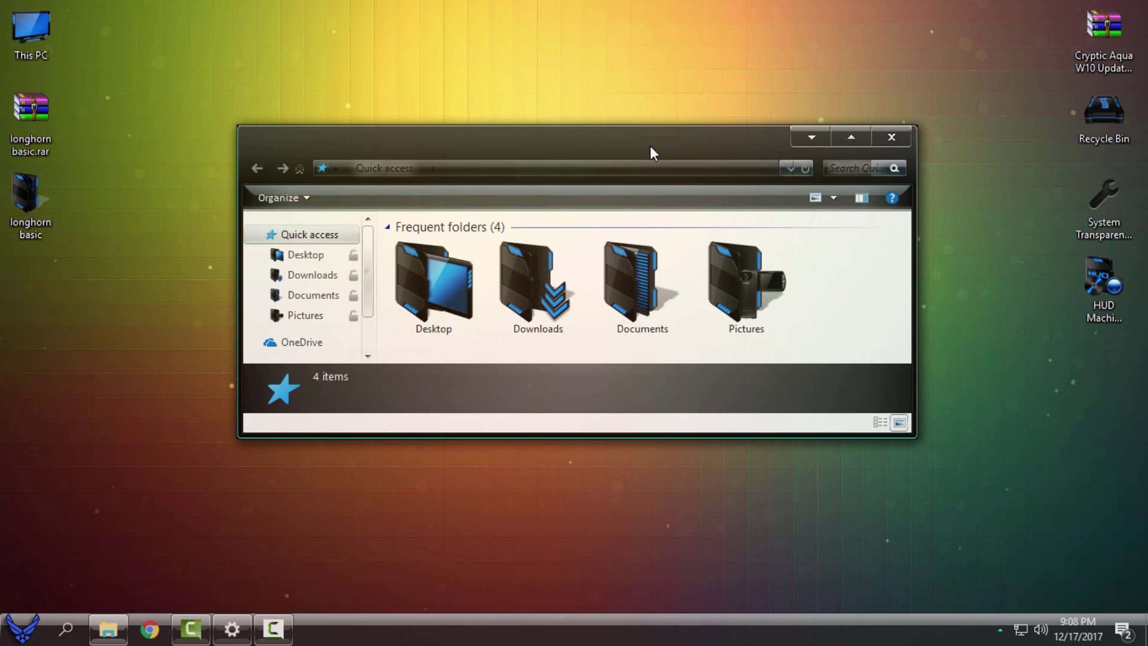
{"action": "left_click_drag", "start_coordinate": [650, 146], "coordinate": [567, 178]}
{"action": "scroll", "coordinate": [275, 333], "scroll_direction": "down", "scroll_amount": 2}
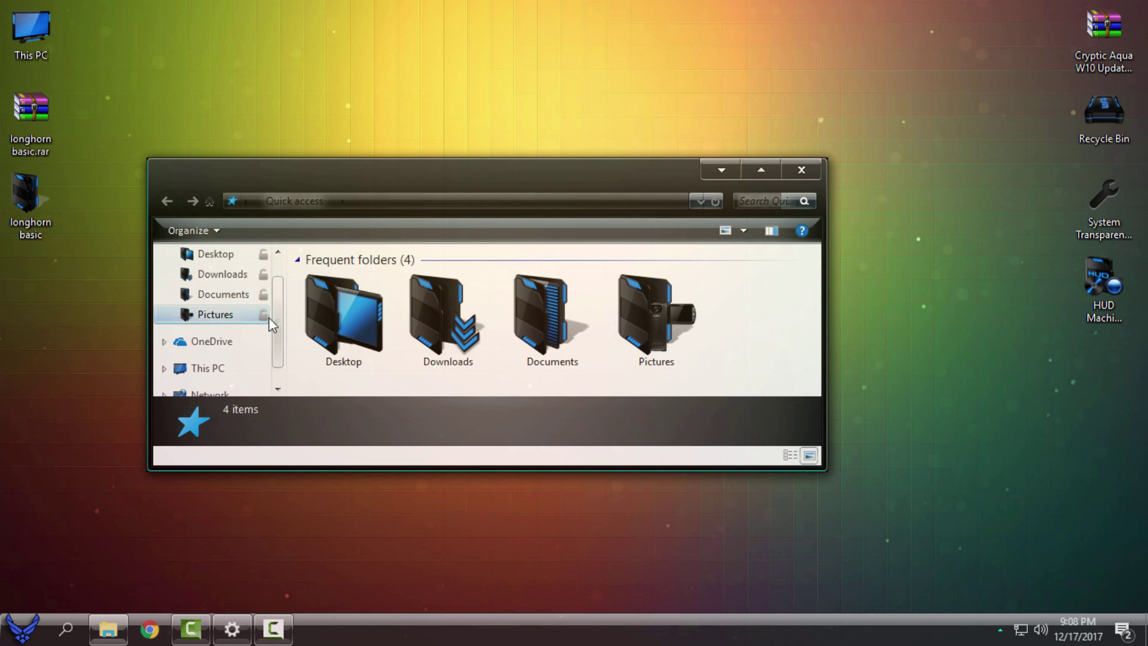
{"action": "left_click", "coordinate": [238, 350]}
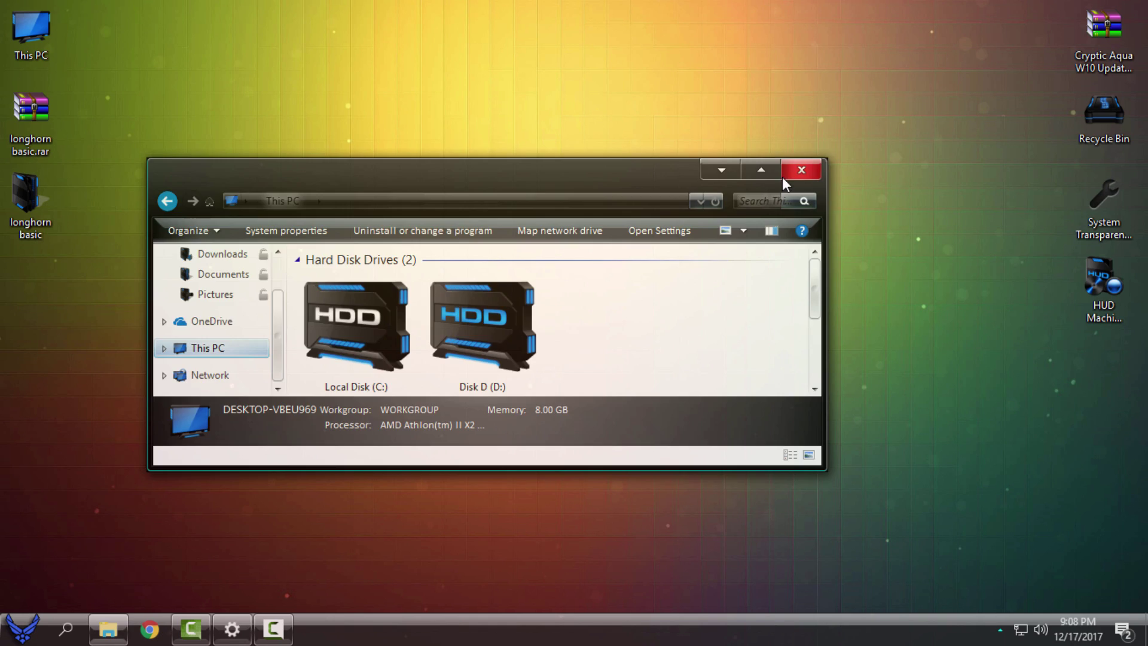
Close Explorer and switch the desktop to the next background.
{"action": "left_click", "coordinate": [802, 170]}
{"action": "right_click", "coordinate": [468, 147]}
{"action": "left_click", "coordinate": [494, 289]}
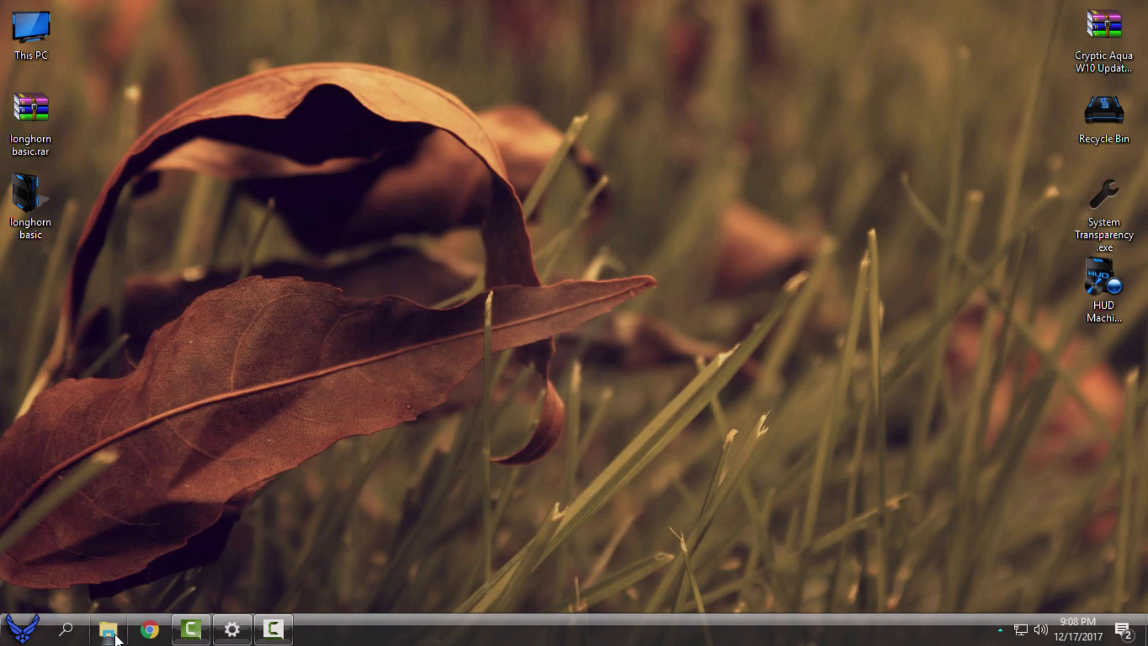
Open Explorer on This PC, stretch it to full height, maximize it, and close it.
{"action": "left_click", "coordinate": [109, 630]}
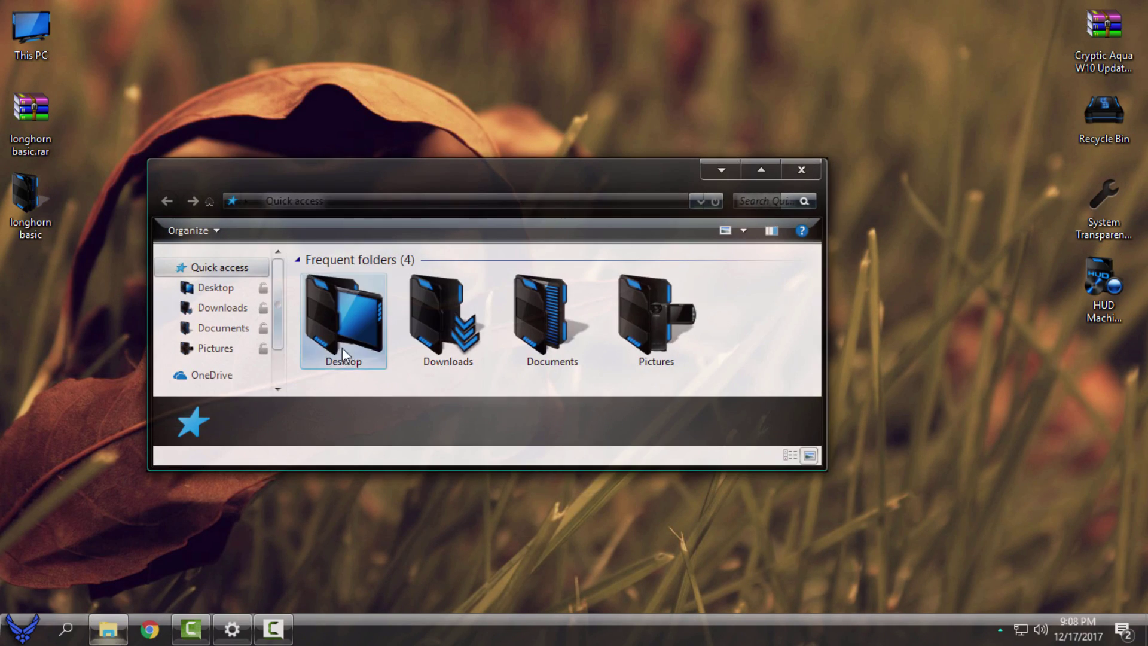
{"action": "left_click_drag", "start_coordinate": [506, 177], "coordinate": [544, 144]}
{"action": "scroll", "coordinate": [317, 307], "scroll_direction": "down", "scroll_amount": 1}
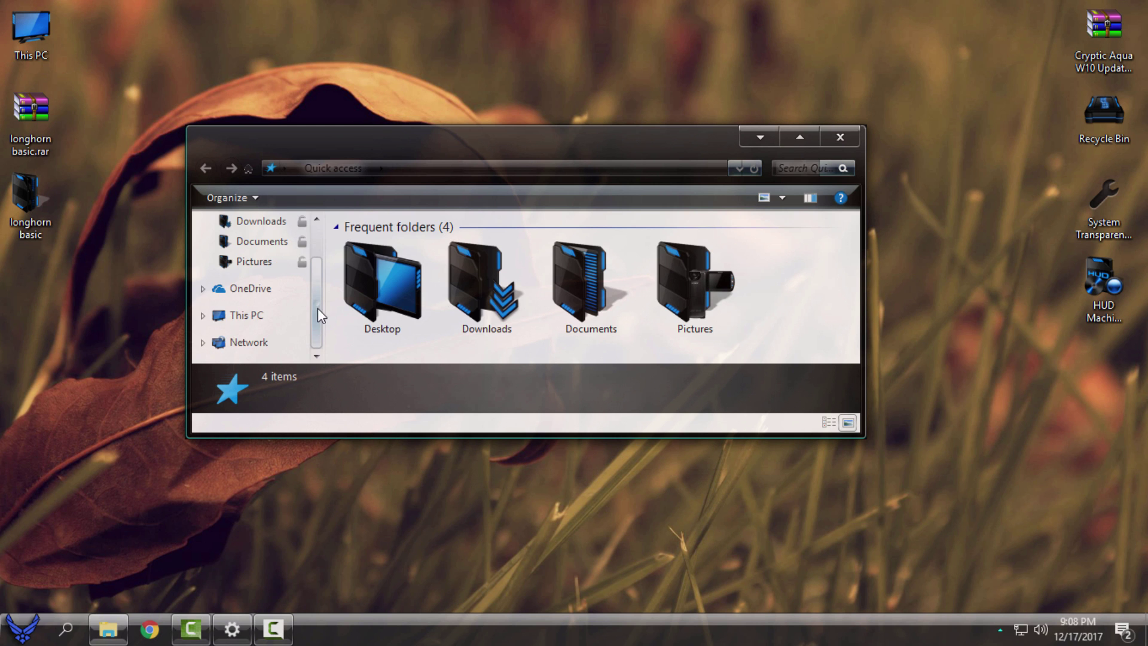
{"action": "left_click", "coordinate": [270, 312]}
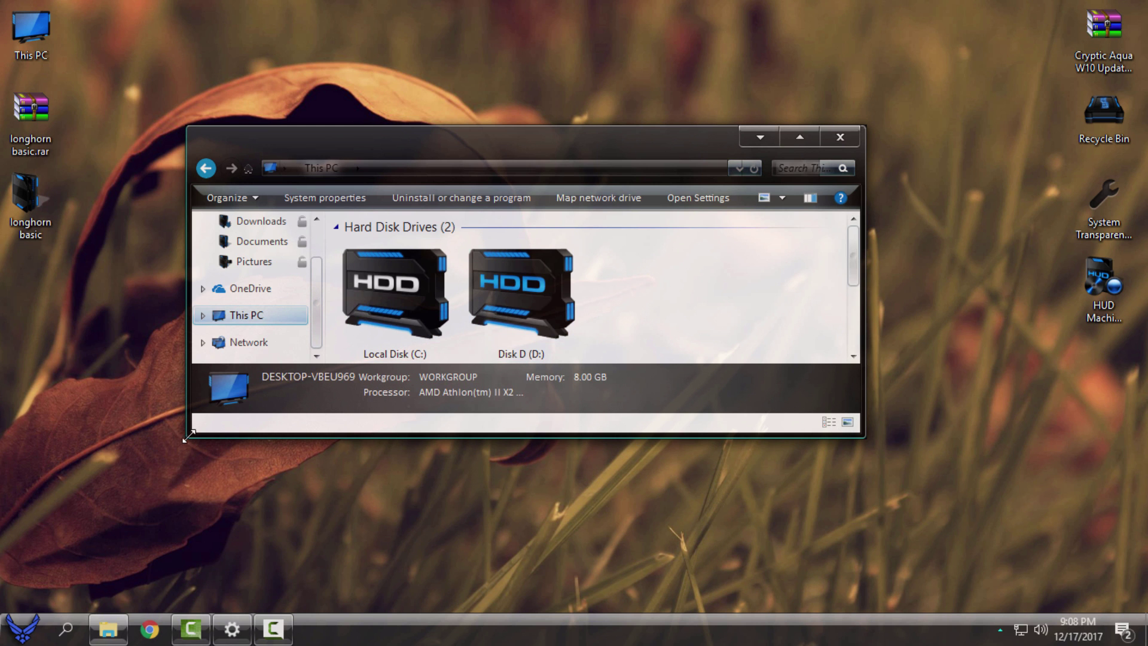
{"action": "left_click_drag", "start_coordinate": [185, 439], "coordinate": [54, 616]}
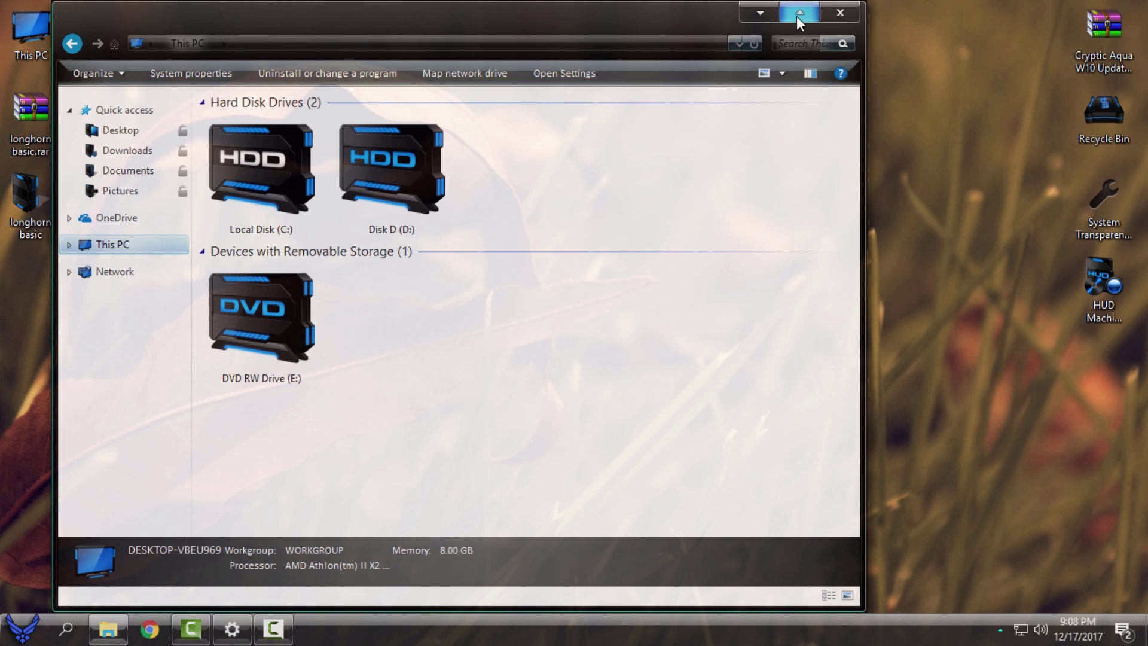
{"action": "left_click", "coordinate": [797, 16]}
{"action": "left_click", "coordinate": [1128, 9]}
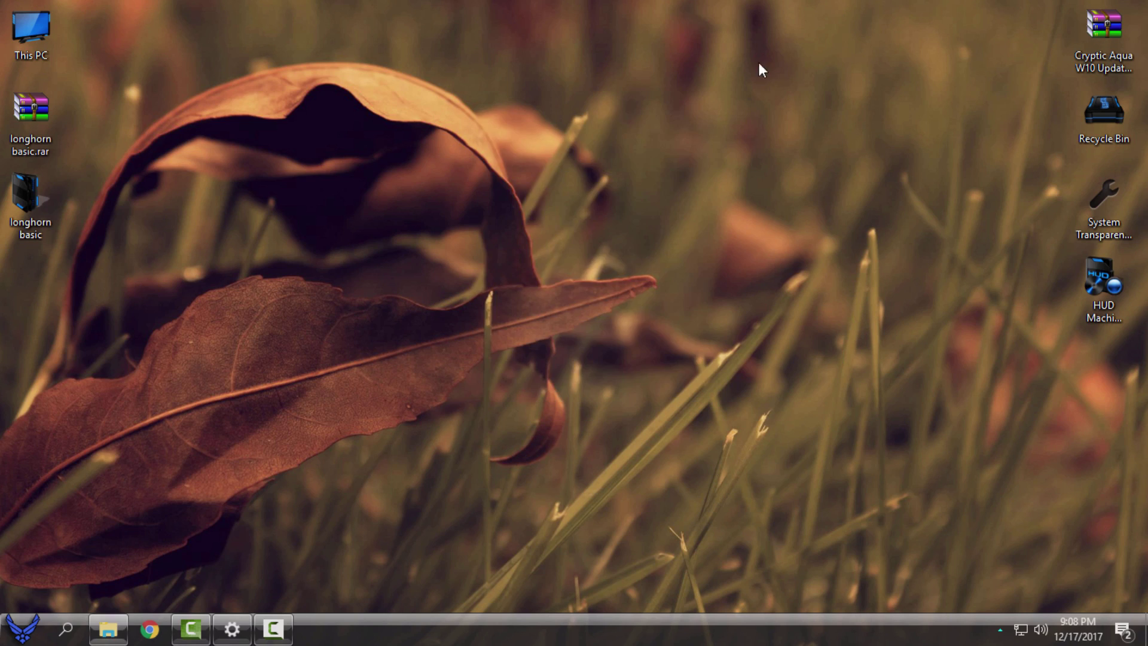
Advance the wallpaper twice more, reaching the rain-dotted branches image.
{"action": "right_click", "coordinate": [482, 114]}
{"action": "left_click", "coordinate": [529, 267]}
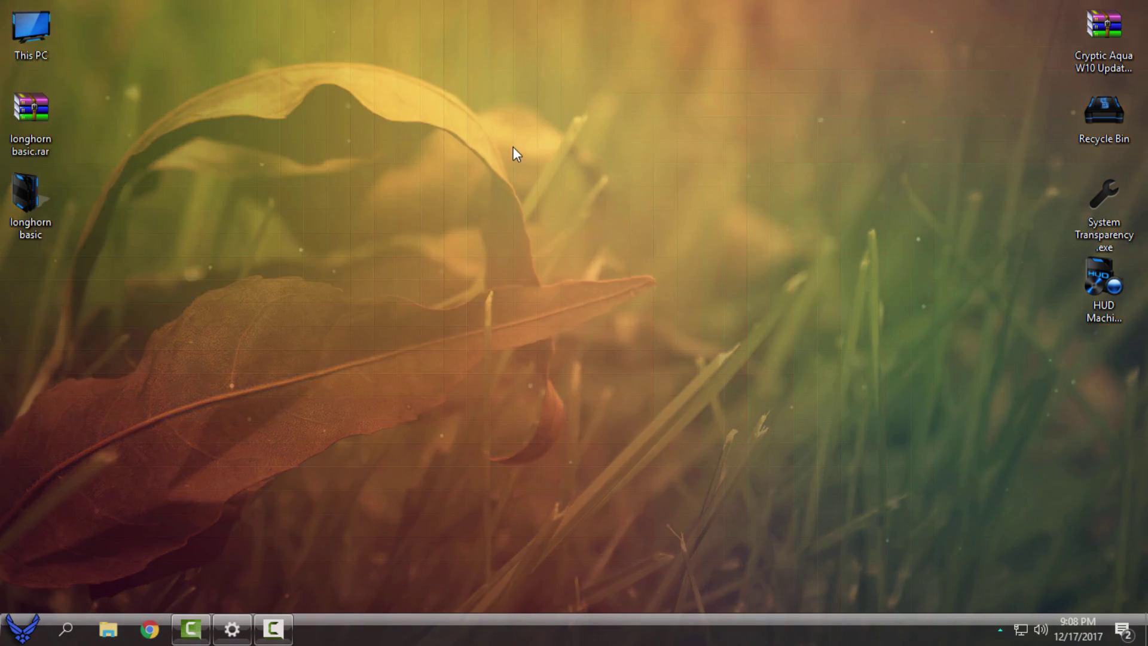
{"action": "right_click", "coordinate": [513, 145]}
{"action": "left_click", "coordinate": [556, 297]}
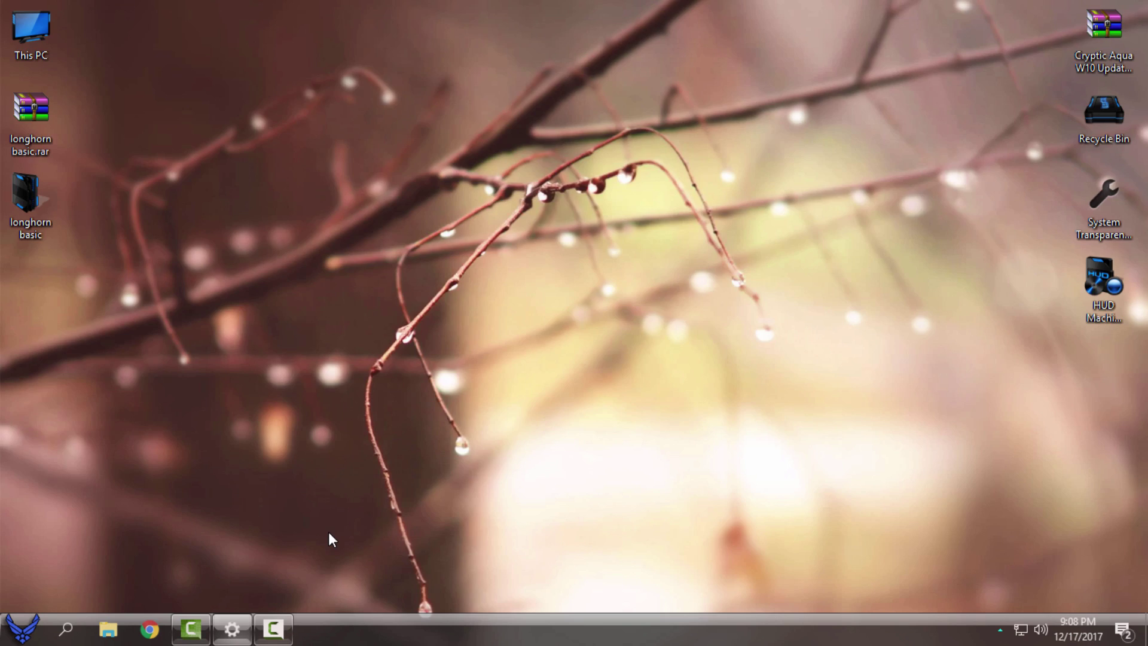
Scroll the Themes settings page, then open and close the Start menu.
{"action": "left_click", "coordinate": [232, 628]}
{"action": "scroll", "coordinate": [608, 365], "scroll_direction": "down", "scroll_amount": 15}
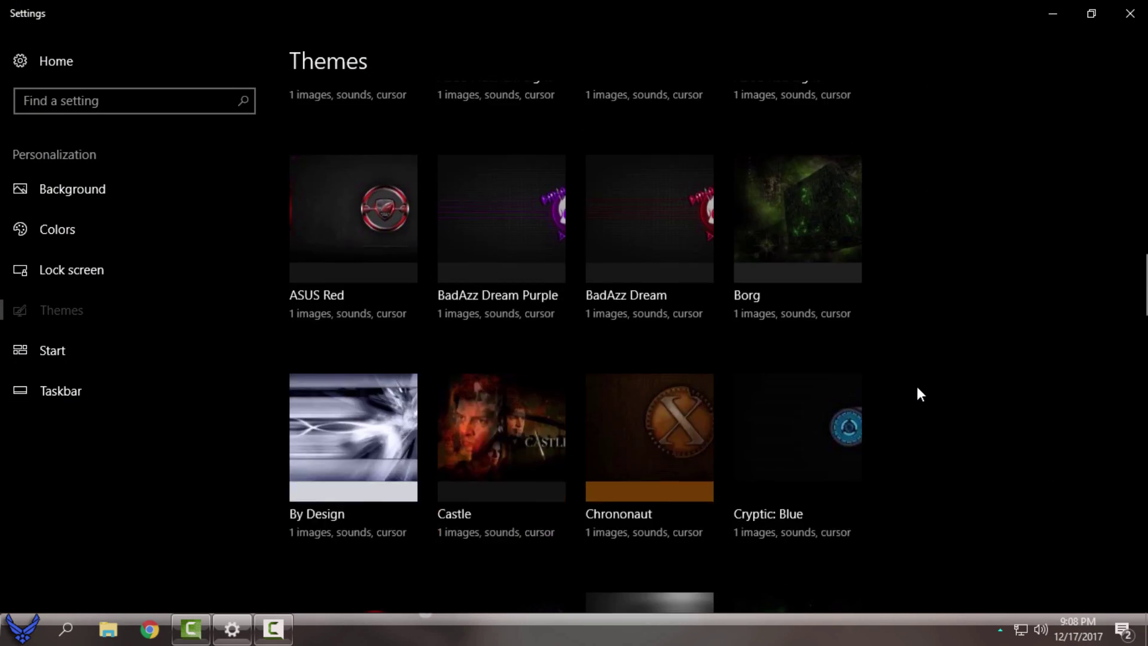
{"action": "scroll", "coordinate": [918, 387], "scroll_direction": "down", "scroll_amount": 15}
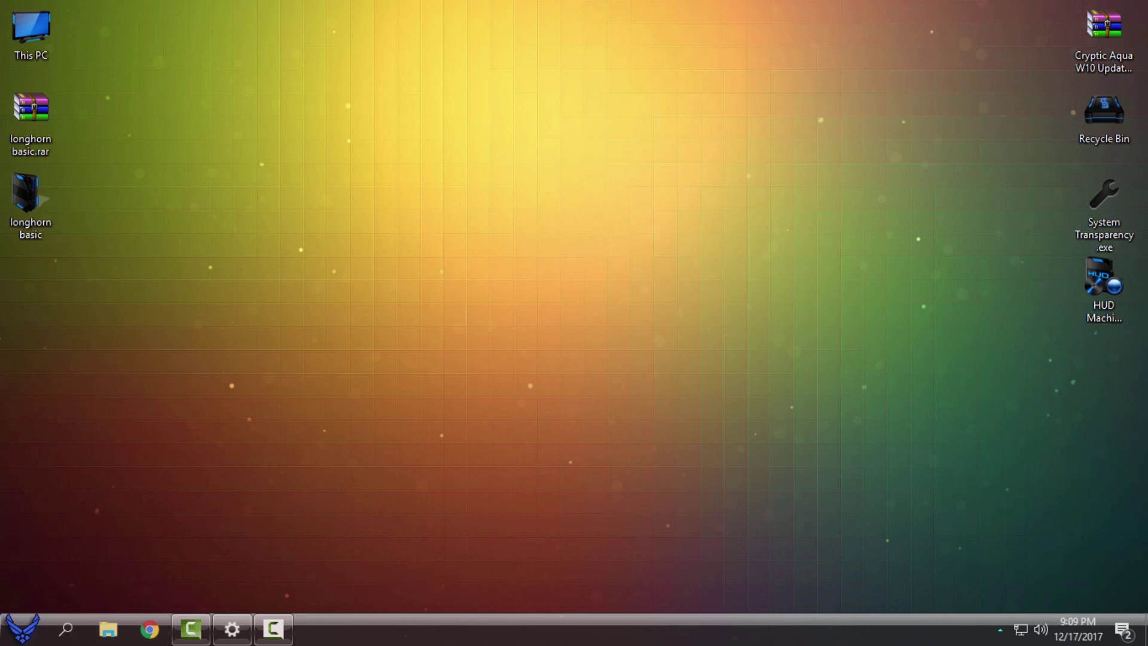
{"action": "left_click", "coordinate": [24, 634]}
{"action": "left_click", "coordinate": [24, 635]}
{"action": "left_click", "coordinate": [26, 636]}
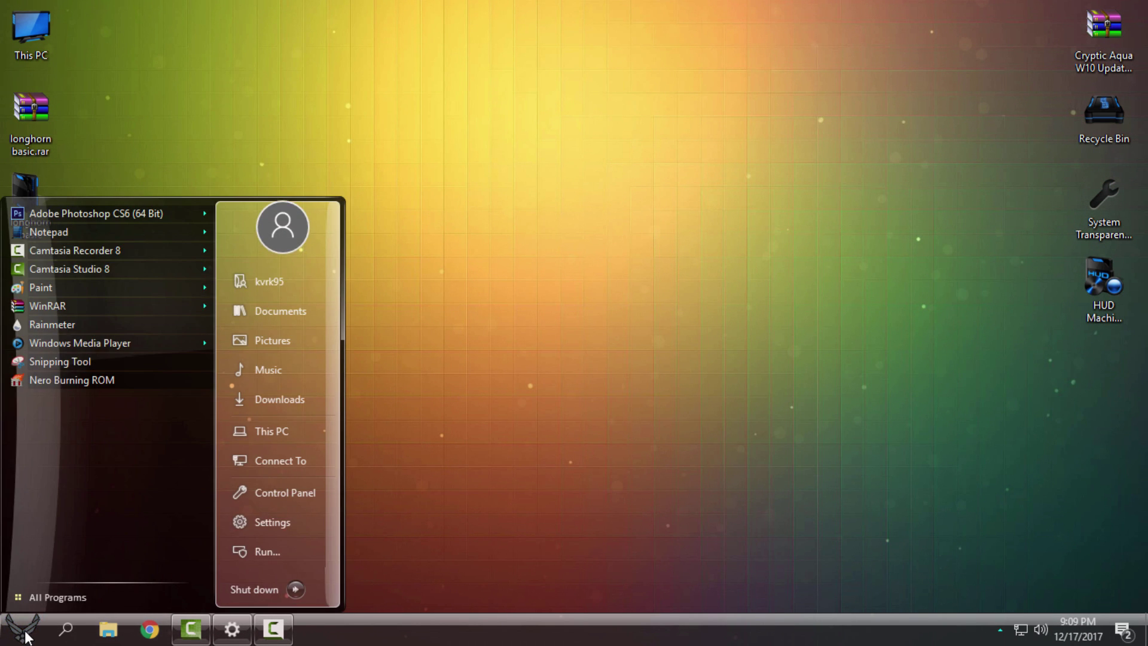
Open Explorer on This PC, restore it to a smaller window, and close it.
{"action": "left_click", "coordinate": [106, 629]}
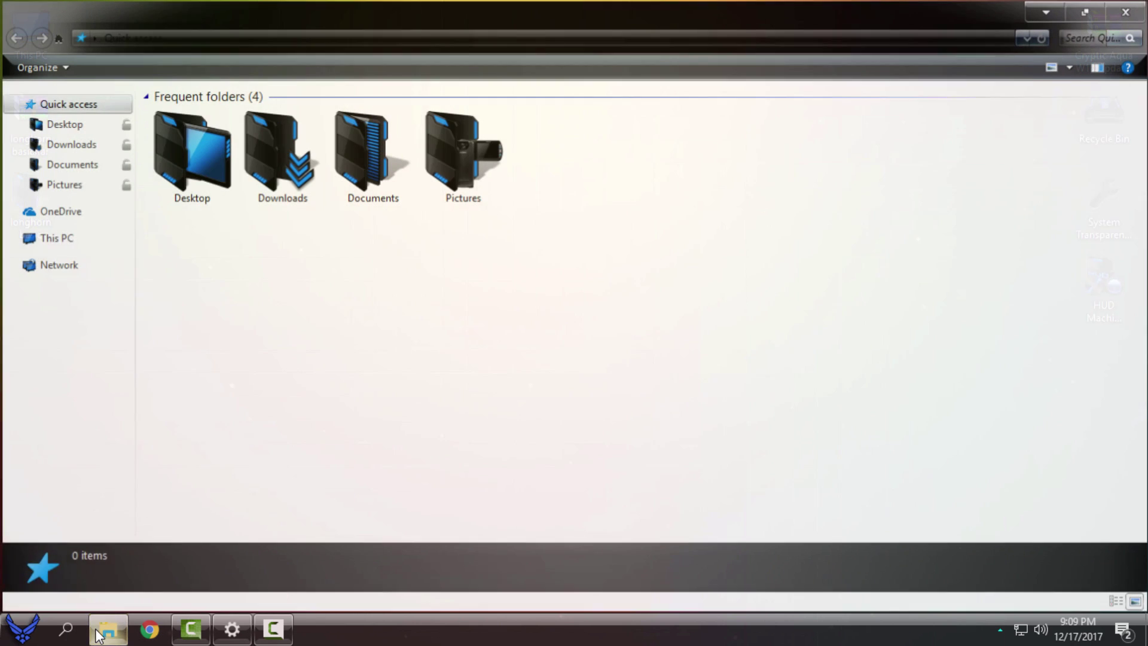
{"action": "left_click", "coordinate": [70, 238]}
{"action": "left_click_drag", "start_coordinate": [410, 8], "coordinate": [502, 121]}
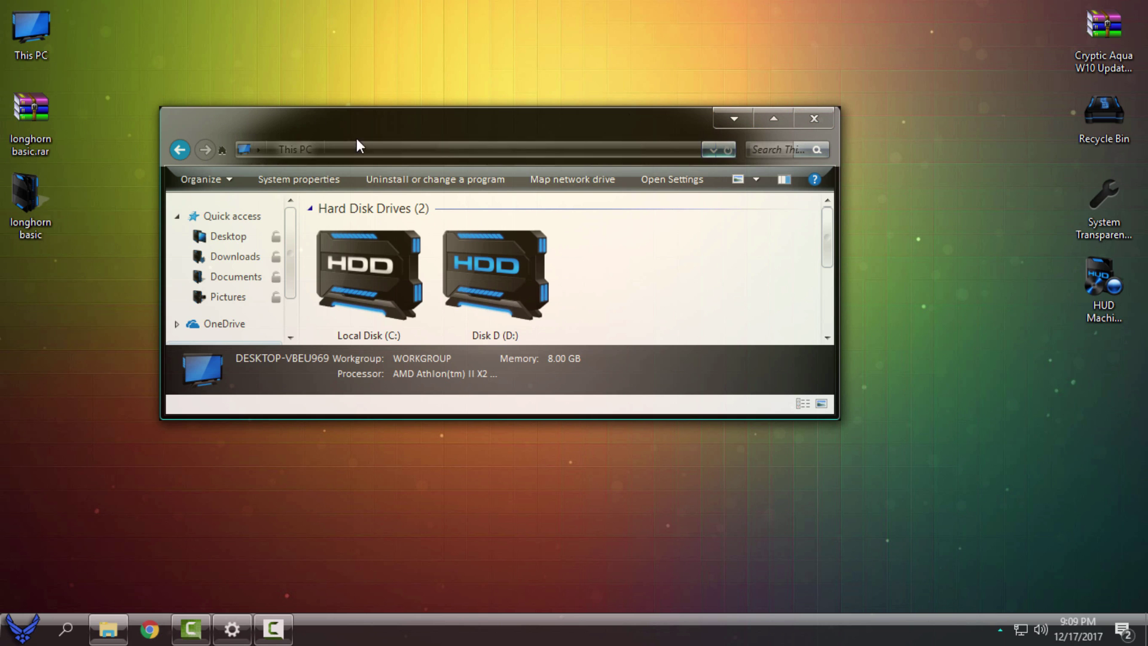
{"action": "left_click", "coordinate": [814, 118]}
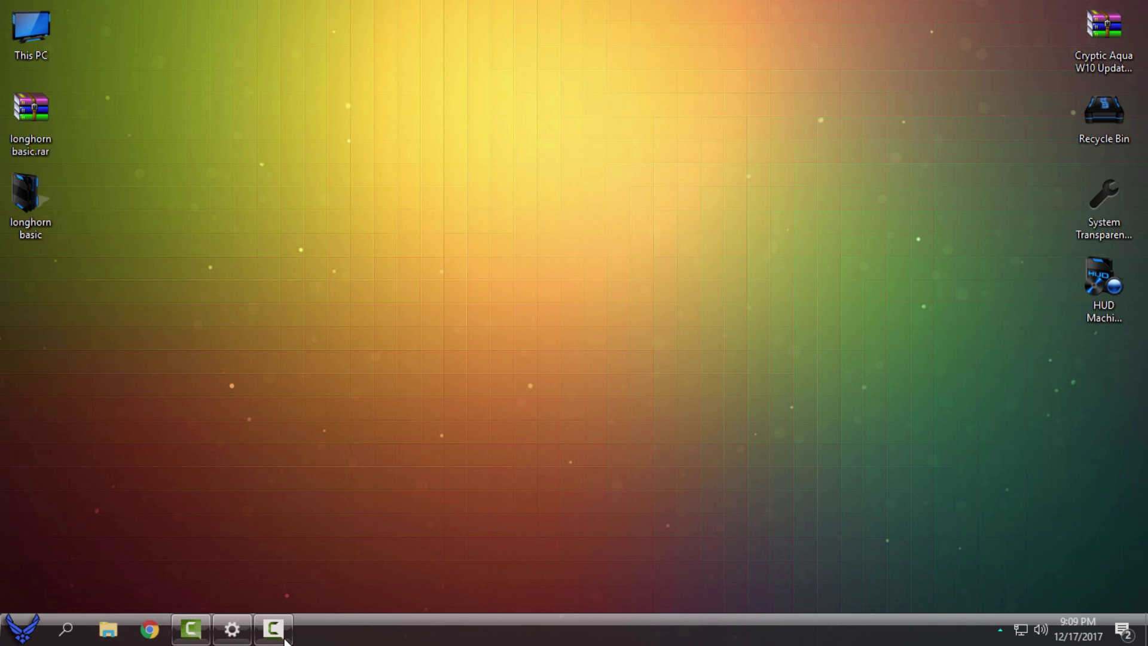
Return to the Themes page and scroll to confirm Longhorn basic v3 is current.
{"action": "left_click", "coordinate": [248, 631]}
{"action": "scroll", "coordinate": [576, 375], "scroll_direction": "down", "scroll_amount": 15}
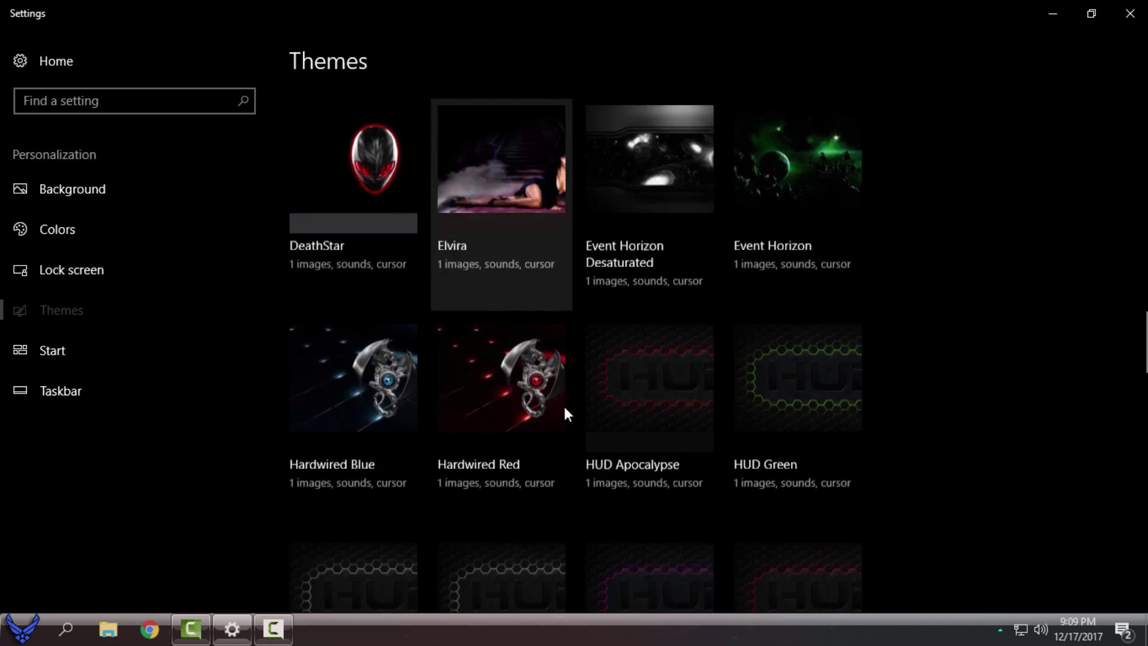
{"action": "scroll", "coordinate": [564, 404], "scroll_direction": "down", "scroll_amount": 10}
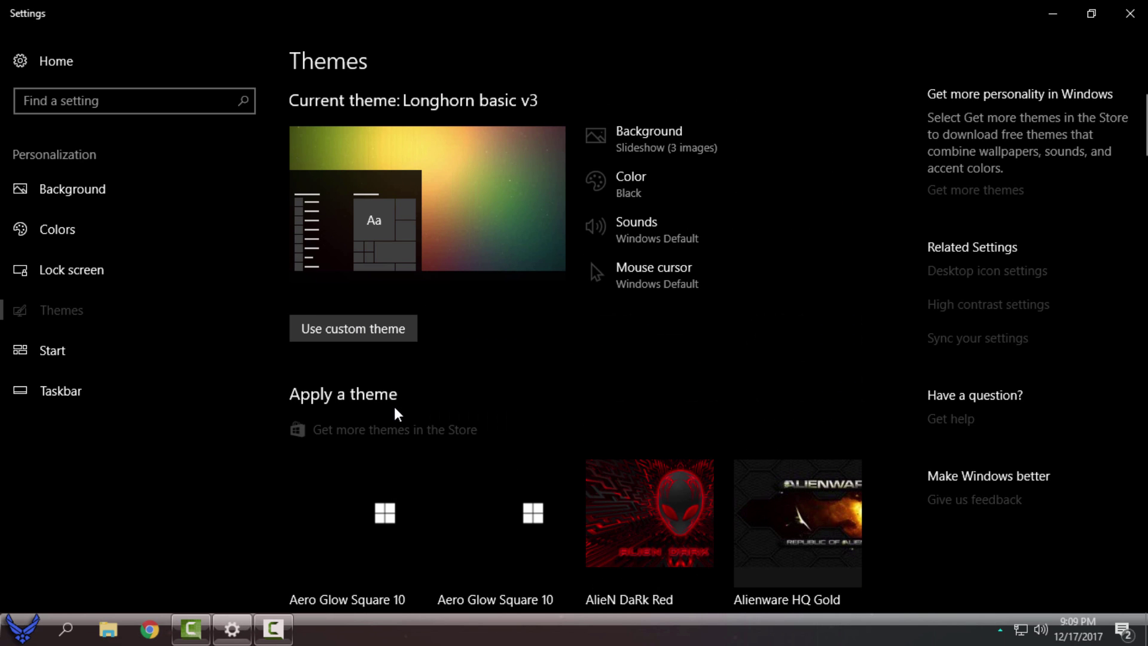
Close the Settings window and refresh the desktop.
{"action": "left_click", "coordinate": [1130, 13]}
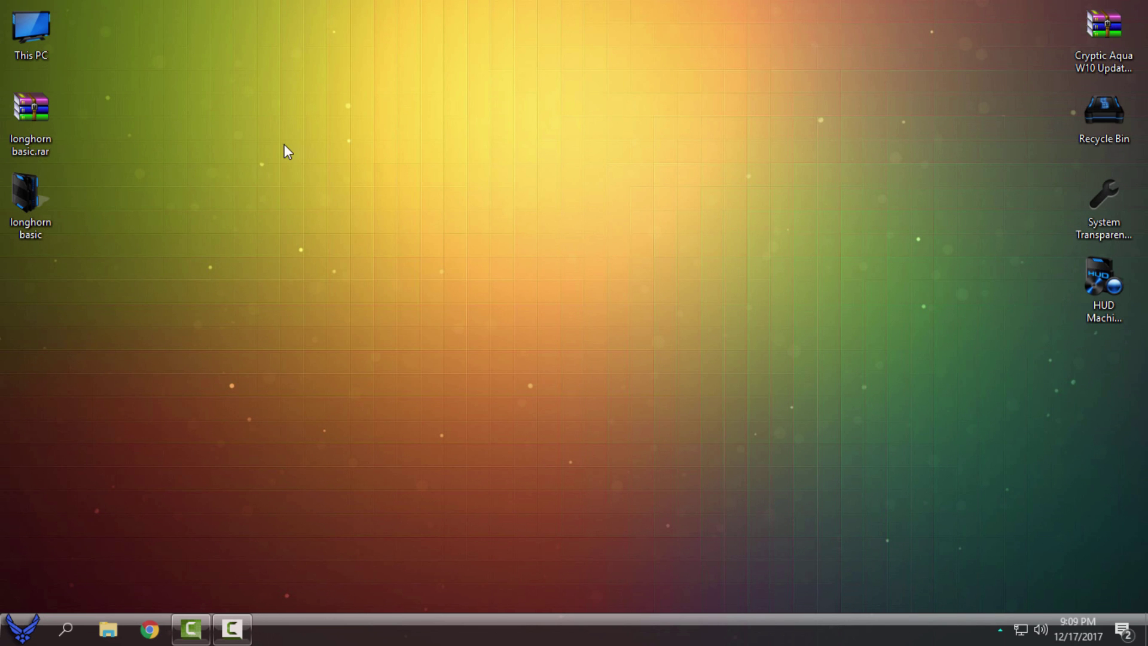
{"action": "right_click", "coordinate": [285, 145]}
{"action": "left_click", "coordinate": [300, 216]}
Open File Explorer, show the drives under This PC, maximize it, then close it.
{"action": "left_click", "coordinate": [108, 628]}
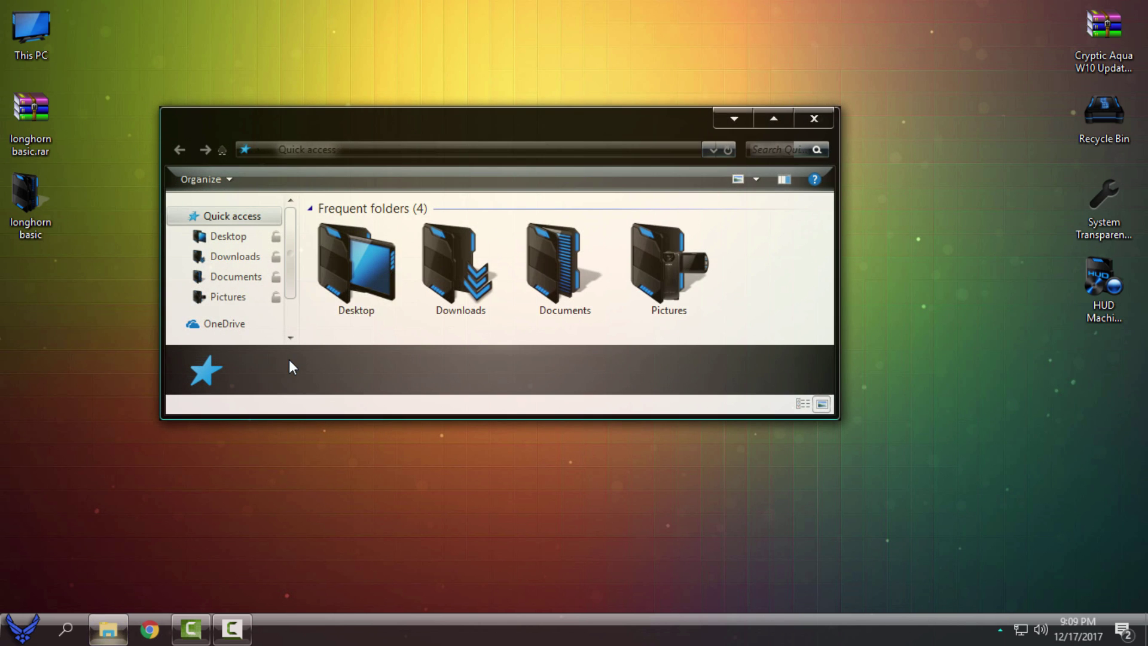
{"action": "left_click_drag", "start_coordinate": [636, 128], "coordinate": [686, 118]}
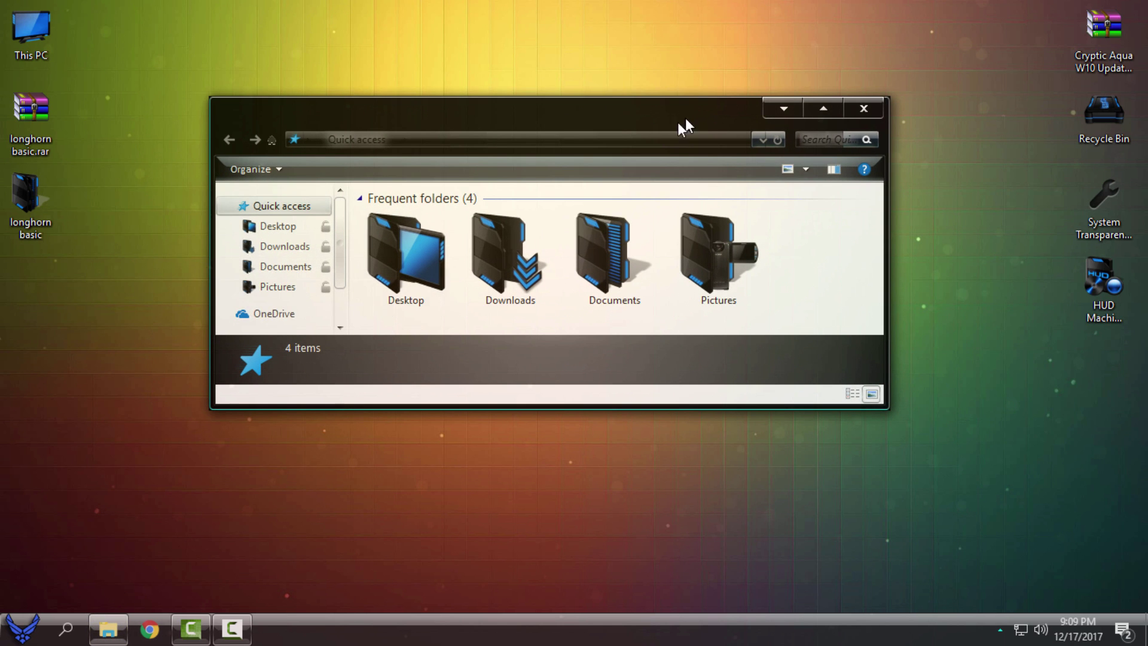
{"action": "scroll", "coordinate": [323, 300], "scroll_direction": "down", "scroll_amount": 2}
{"action": "left_click", "coordinate": [309, 288]}
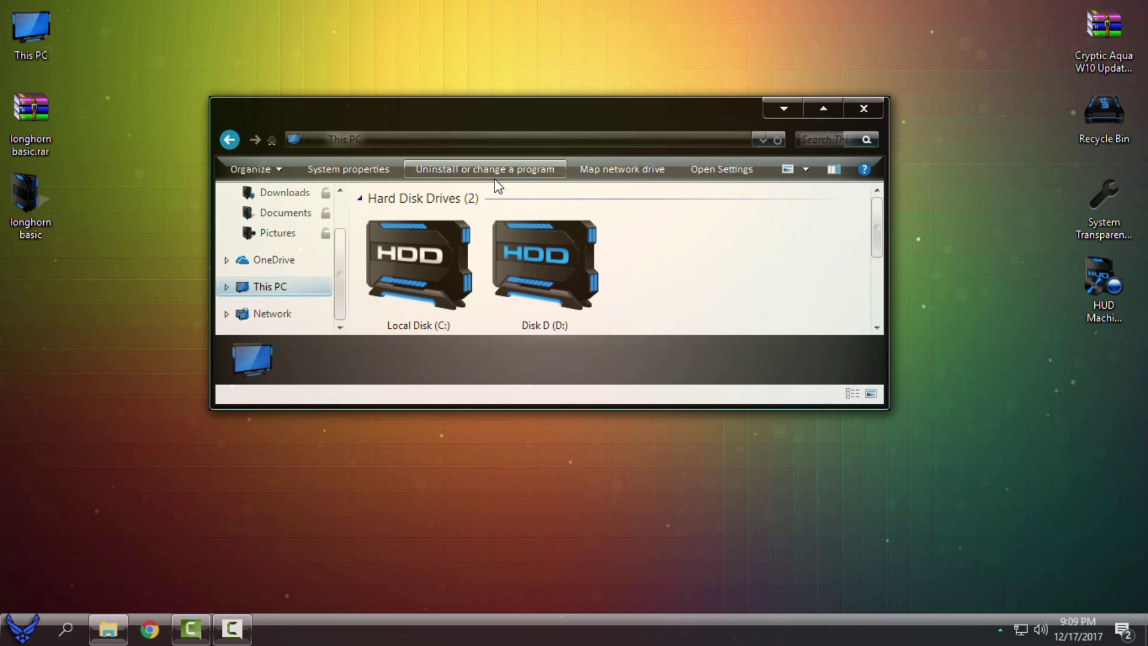
{"action": "left_click", "coordinate": [823, 106]}
{"action": "left_click", "coordinate": [1114, 17]}
Advance the desktop background three times to reach the rain-drop branch wallpaper.
{"action": "right_click", "coordinate": [451, 168]}
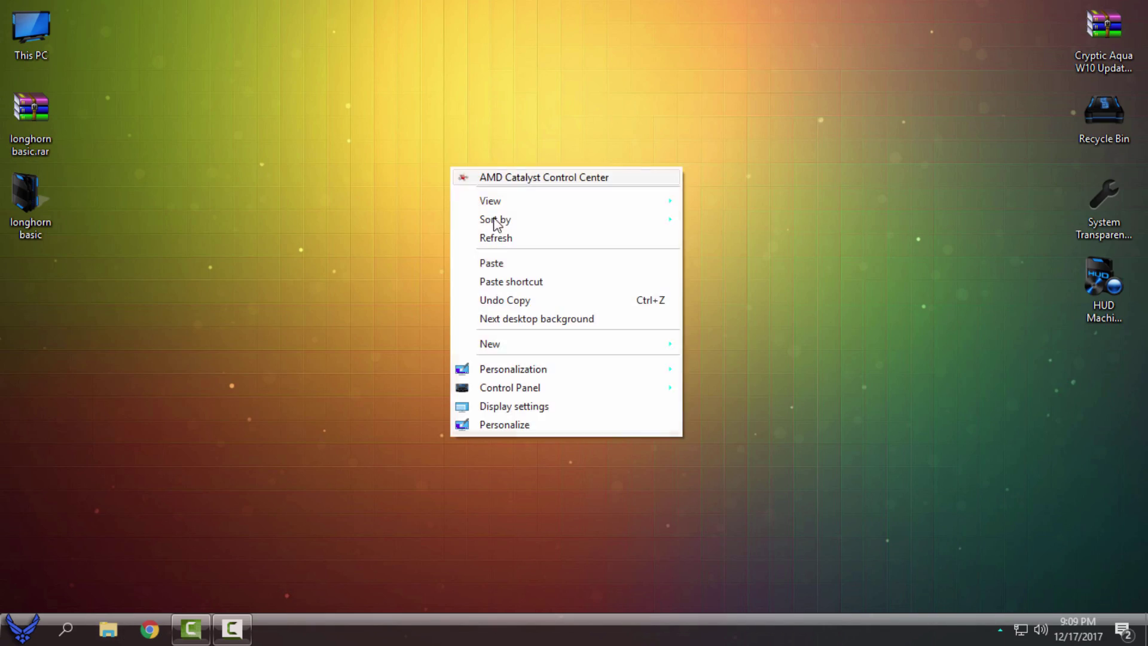
{"action": "left_click", "coordinate": [506, 318]}
{"action": "right_click", "coordinate": [464, 210]}
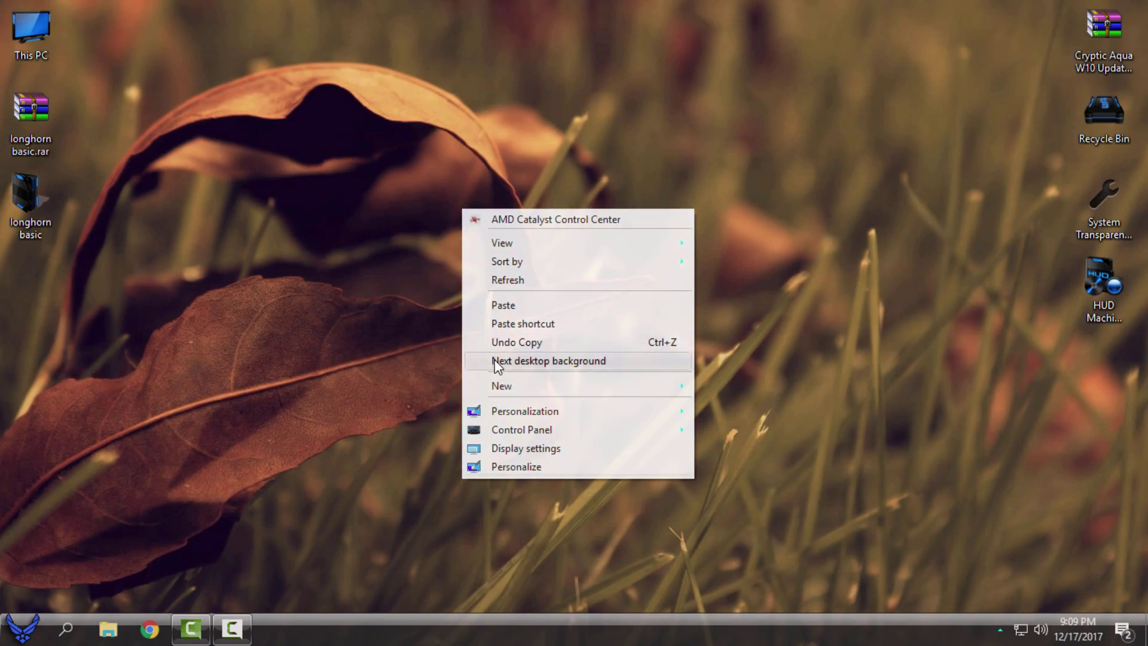
{"action": "left_click", "coordinate": [496, 361]}
{"action": "right_click", "coordinate": [381, 202]}
{"action": "left_click", "coordinate": [412, 353]}
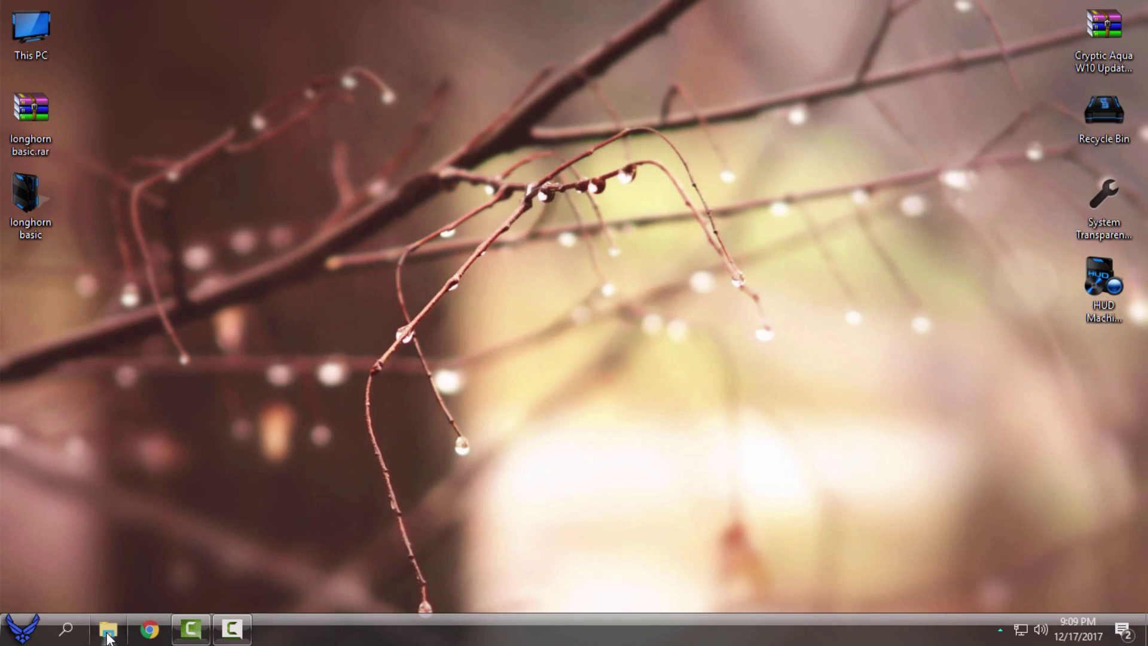
Open File Explorer on Quick access, switch to This PC, restore and centre the window, then close it.
{"action": "left_click", "coordinate": [107, 631]}
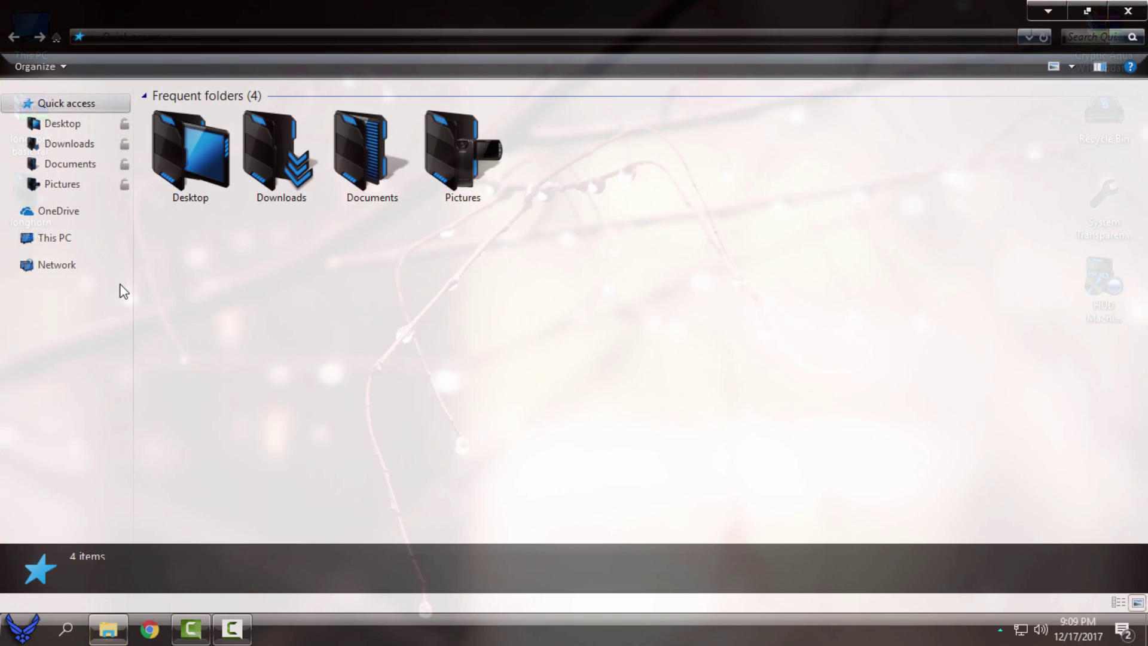
{"action": "left_click", "coordinate": [113, 237]}
{"action": "left_click_drag", "start_coordinate": [472, 12], "coordinate": [605, 207]}
{"action": "left_click", "coordinate": [918, 205]}
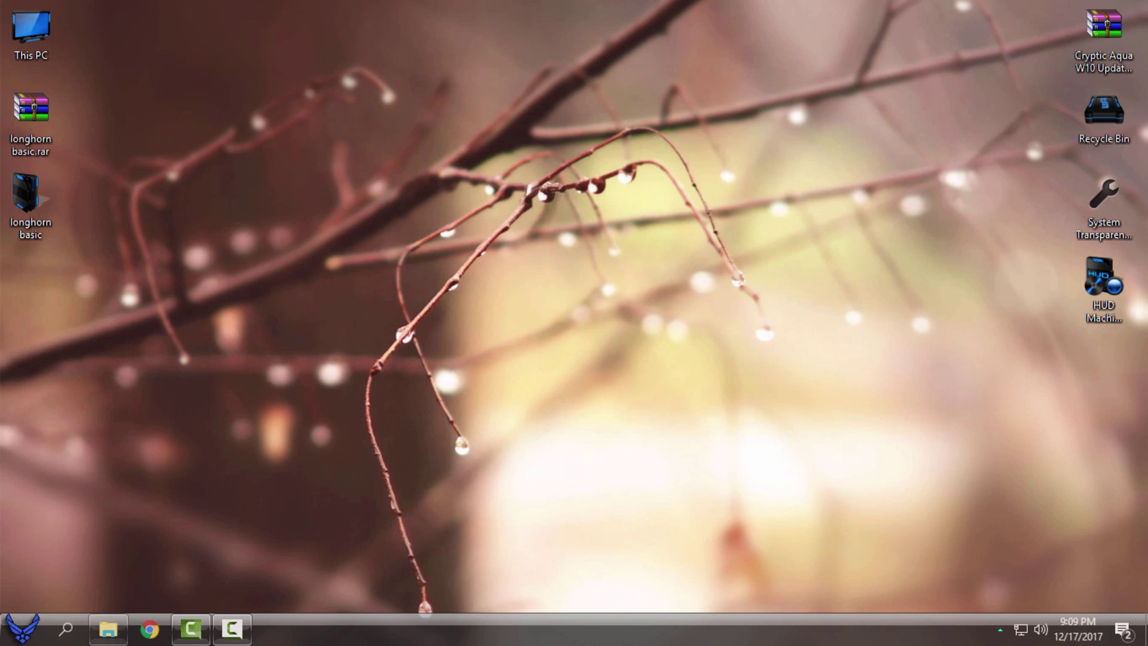
Open This PC's Properties from the Start menu and move the System window to the top.
{"action": "key", "text": "super"}
{"action": "right_click", "coordinate": [288, 432]}
{"action": "left_click", "coordinate": [339, 422]}
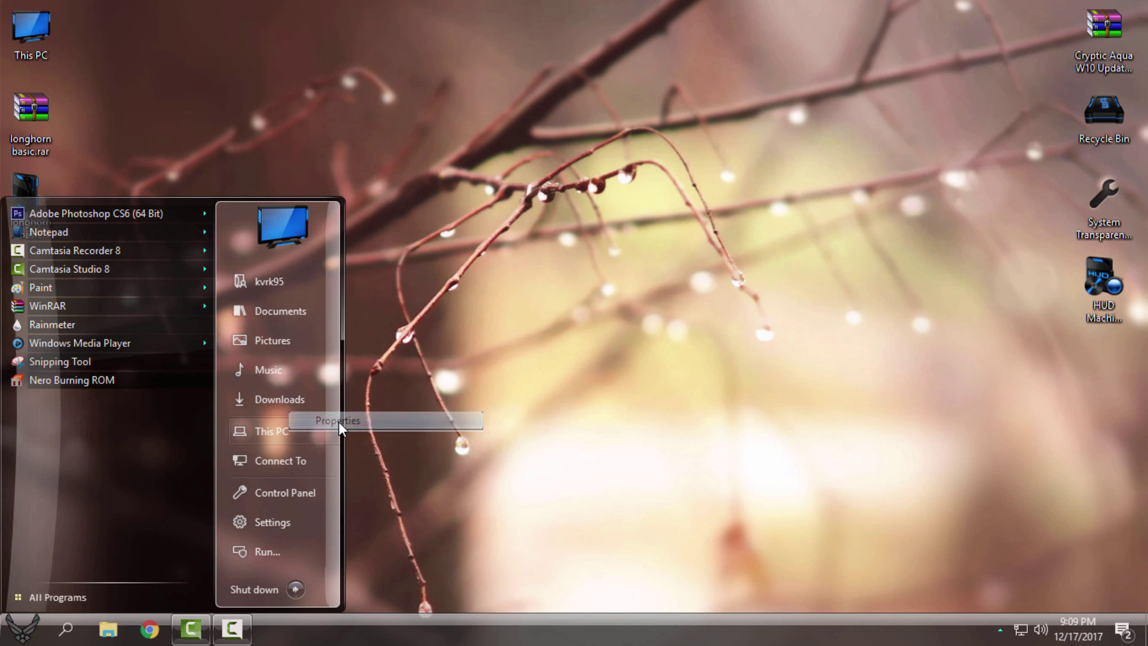
{"action": "left_click_drag", "start_coordinate": [549, 324], "coordinate": [615, 46]}
Browse the Start menu's full list of installed programs, then close the menu.
{"action": "key", "text": "super"}
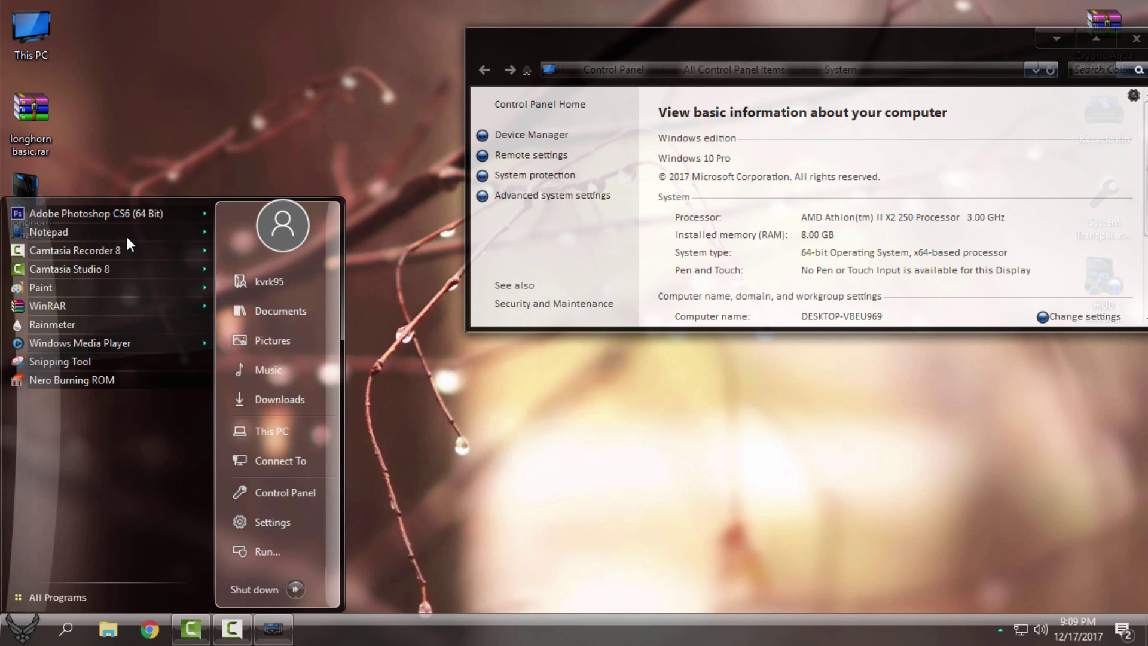
{"action": "left_click", "coordinate": [74, 598]}
{"action": "scroll", "coordinate": [264, 454], "scroll_direction": "down", "scroll_amount": 3}
{"action": "key", "text": "super"}
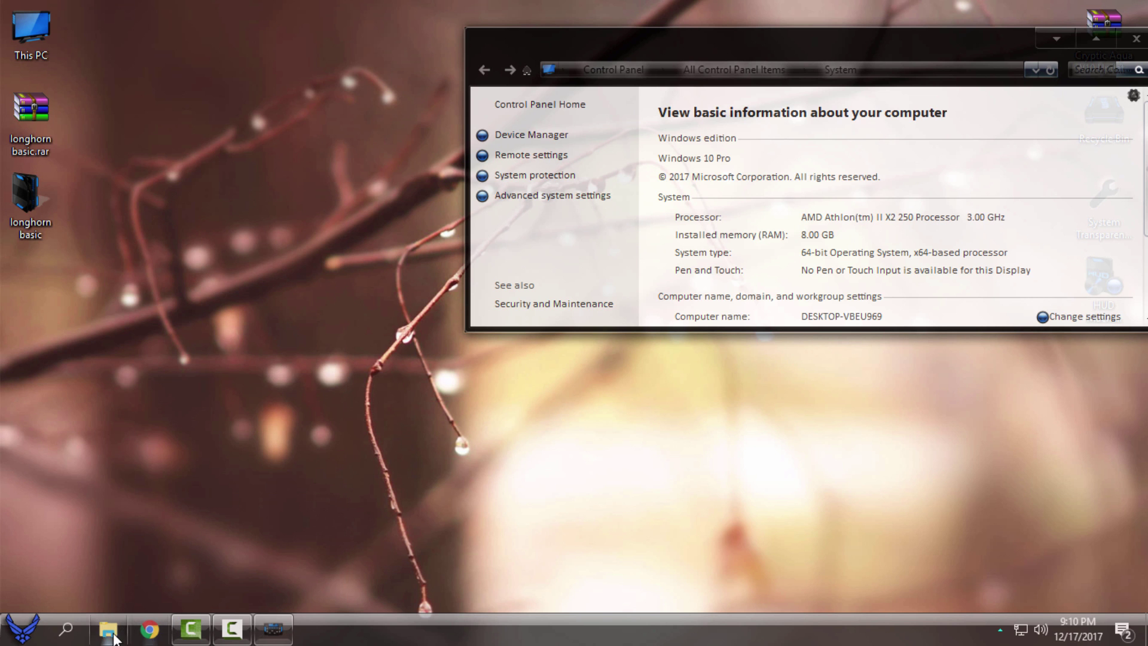
Open a new Explorer window with Win+E, show Quick access maximized, then close it.
{"action": "key", "text": "super+e"}
{"action": "left_click", "coordinate": [879, 211]}
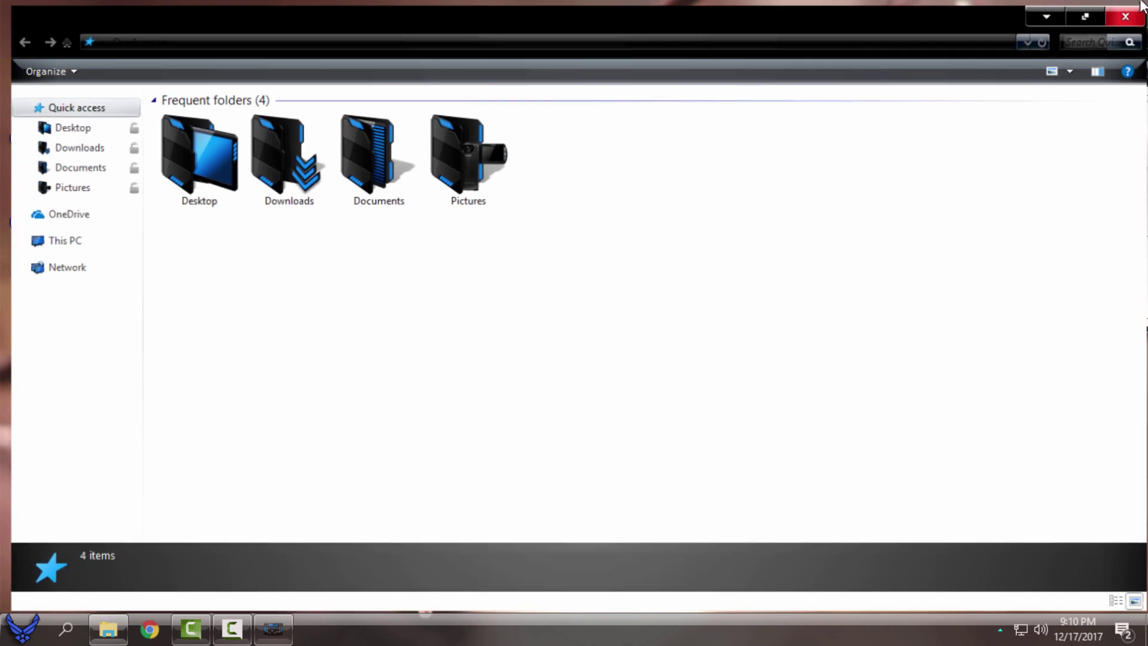
{"action": "left_click", "coordinate": [1097, 15]}
{"action": "left_click", "coordinate": [884, 217]}
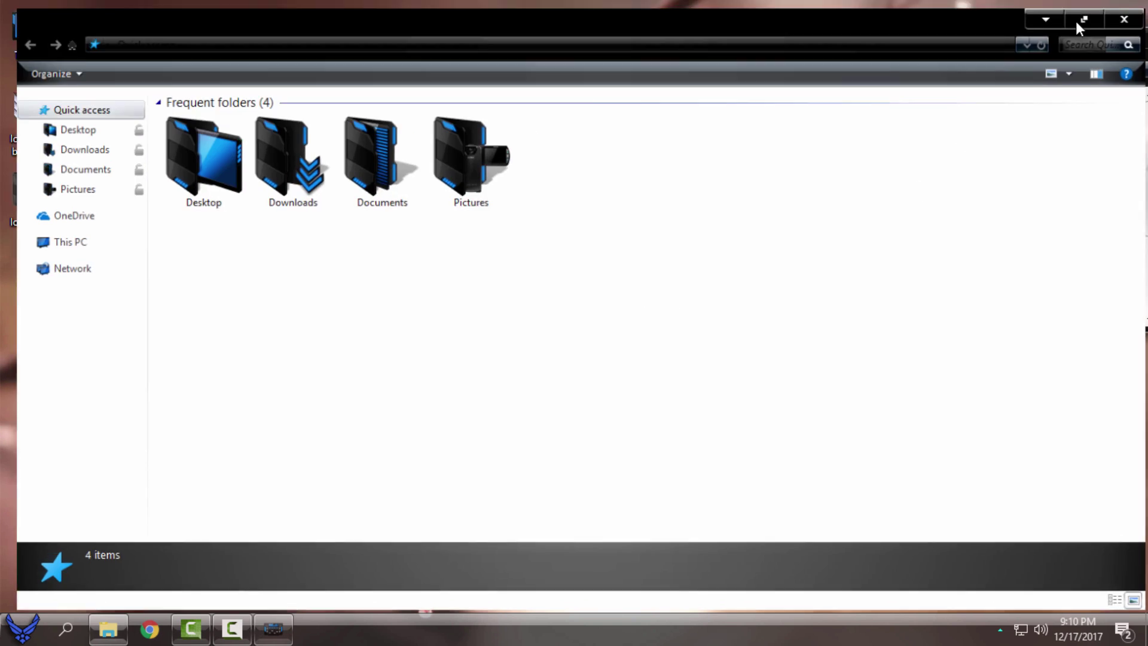
{"action": "left_click", "coordinate": [1129, 12]}
Close the System window, then select Local Disk (C:) under This PC in Explorer and close it.
{"action": "left_click", "coordinate": [1093, 50]}
{"action": "left_click", "coordinate": [1124, 15]}
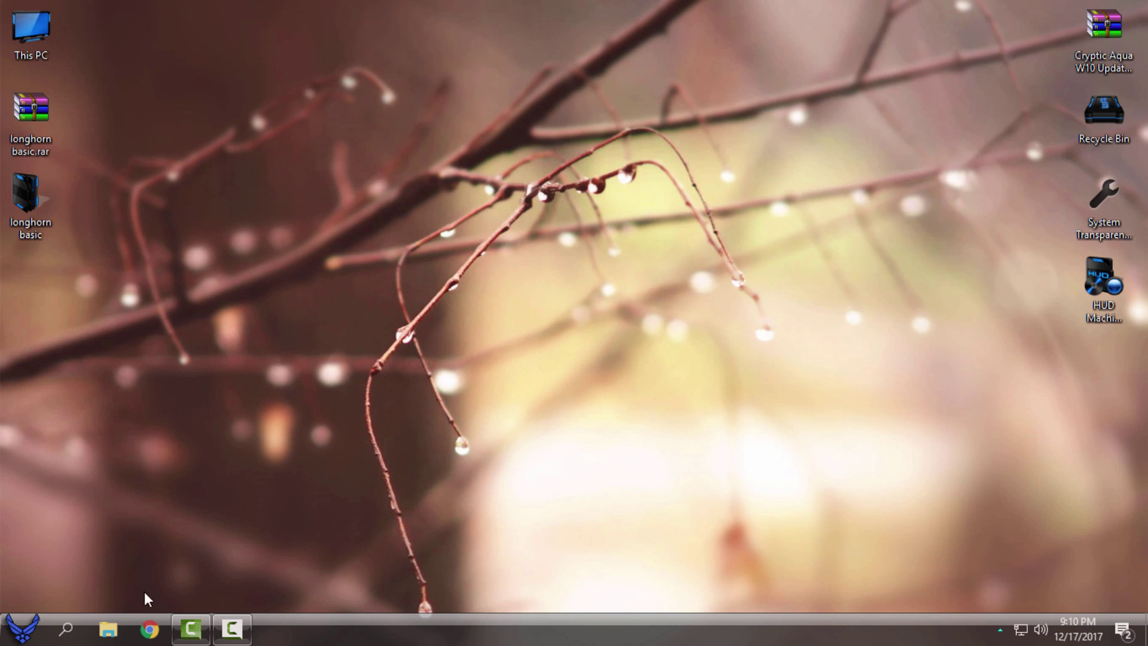
{"action": "left_click", "coordinate": [108, 628]}
{"action": "left_click", "coordinate": [100, 242]}
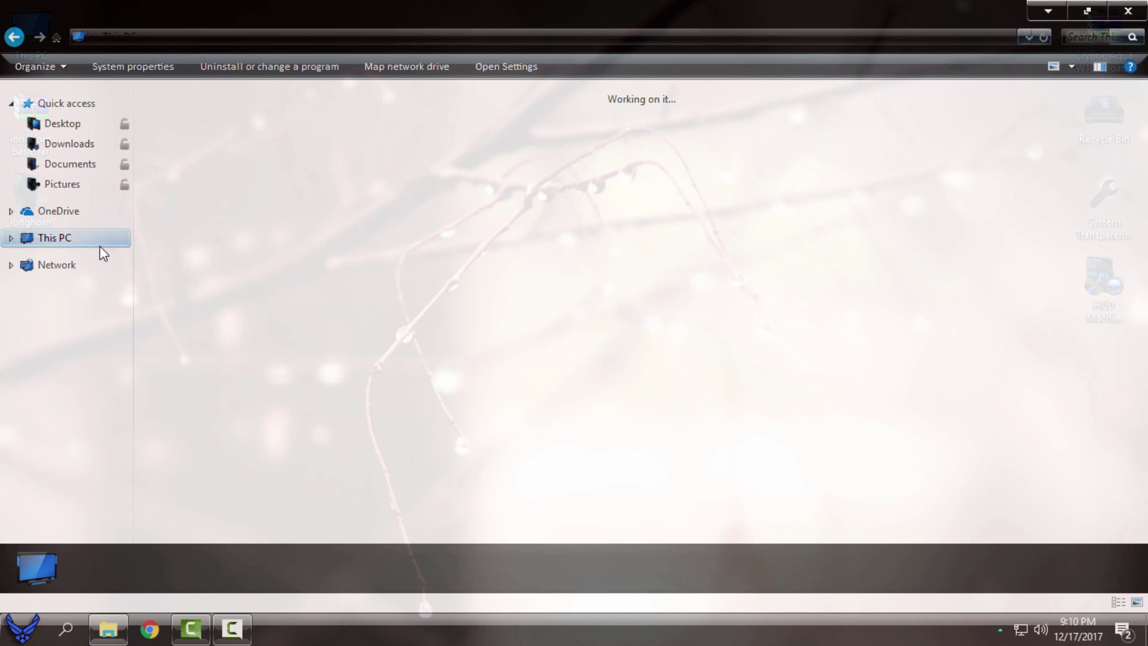
{"action": "left_click", "coordinate": [229, 177]}
{"action": "left_click_drag", "start_coordinate": [365, 15], "coordinate": [572, 231]}
{"action": "left_click", "coordinate": [902, 234]}
Open and dismiss the Start menu, then refresh the desktop.
{"action": "key", "text": "super"}
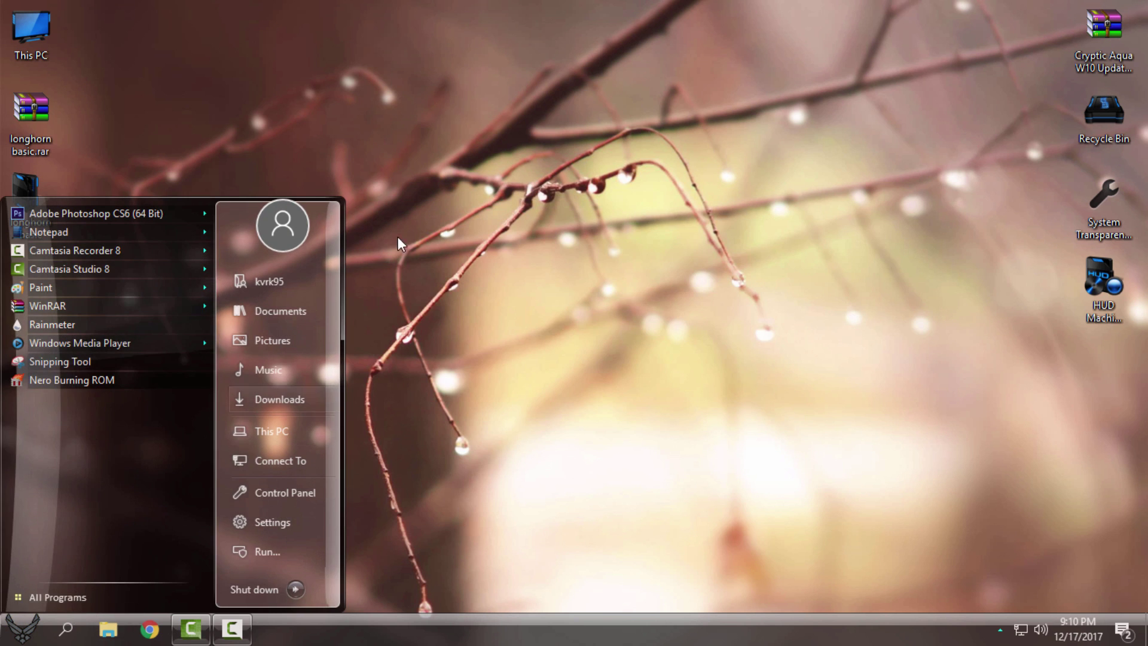
{"action": "right_click", "coordinate": [509, 206]}
{"action": "left_click", "coordinate": [532, 279]}
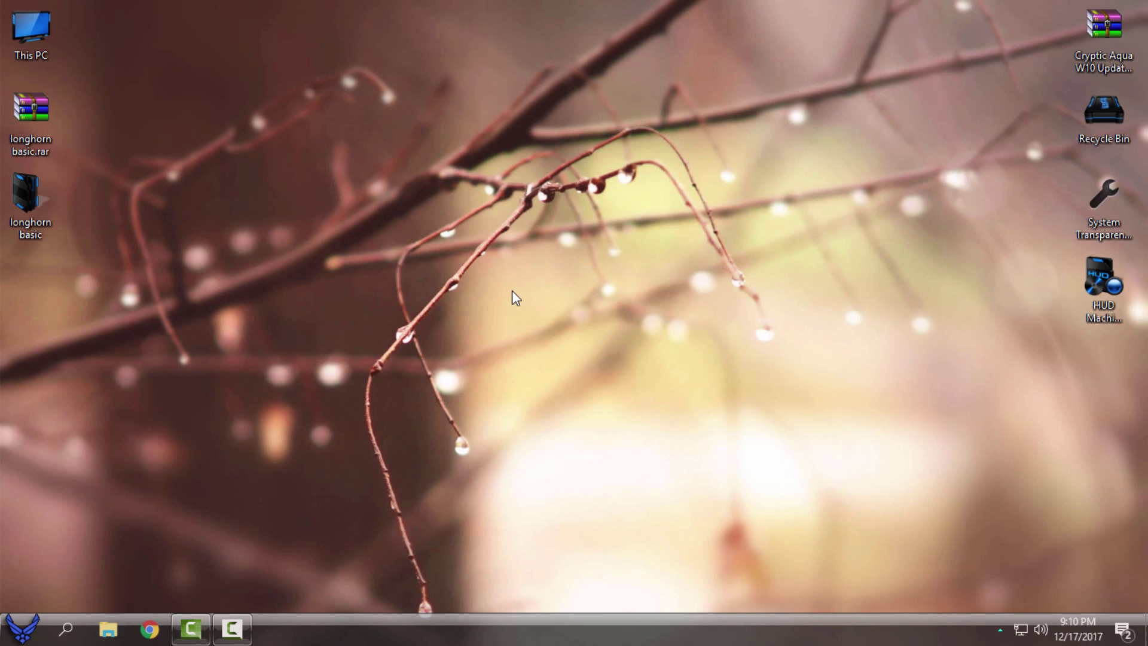